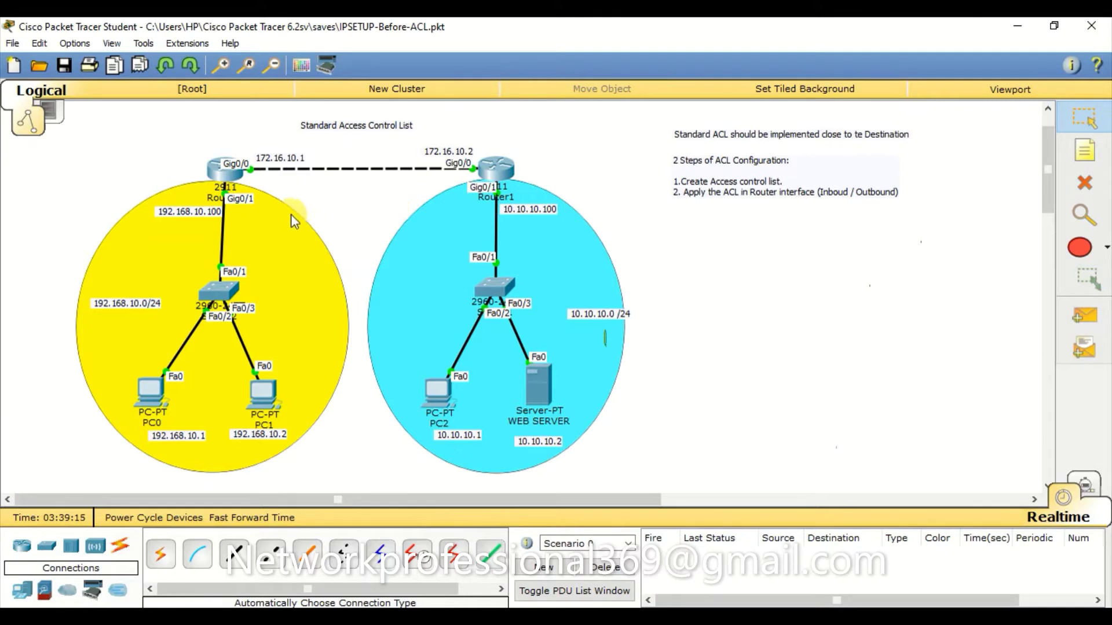
{"action": "left_click", "coordinate": [124, 305]}
{"action": "left_click", "coordinate": [487, 475]}
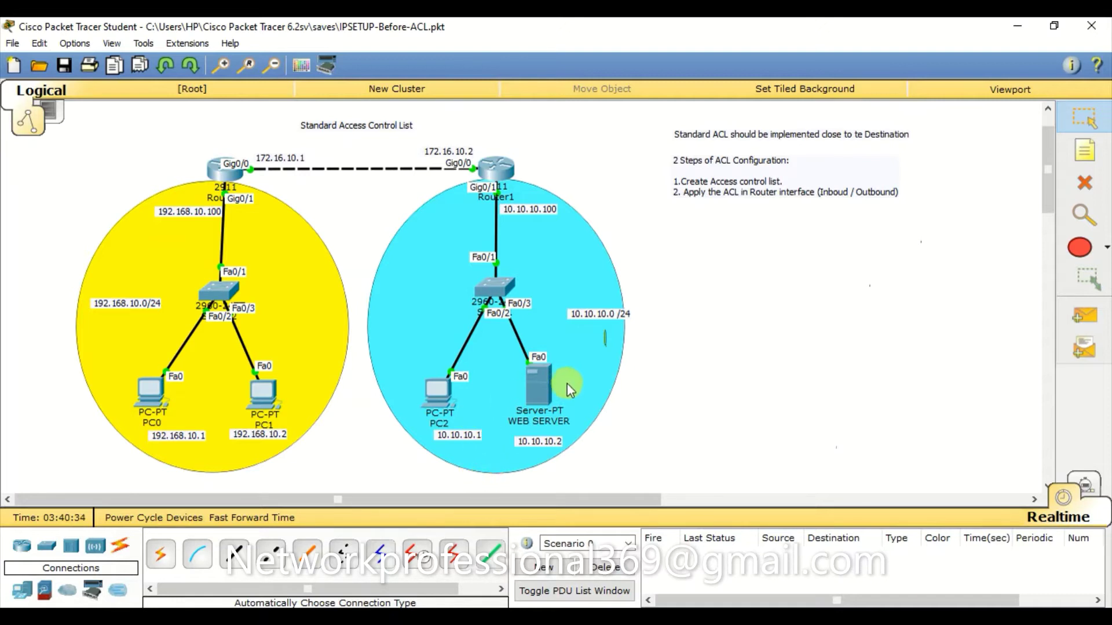
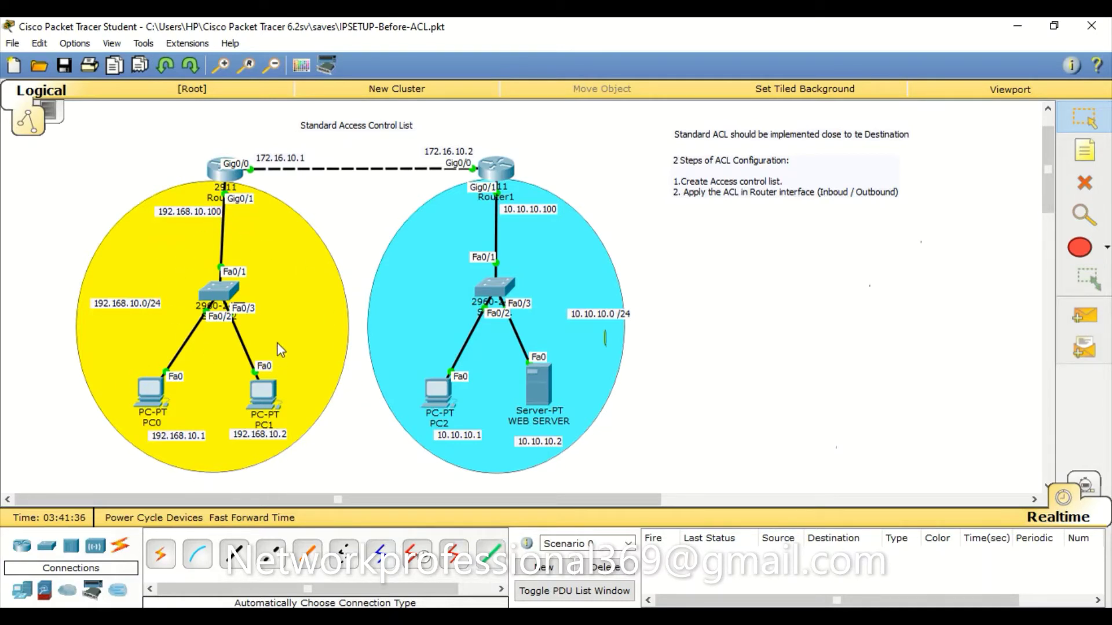
{"action": "left_click", "coordinate": [441, 249]}
{"action": "left_click", "coordinate": [487, 239]}
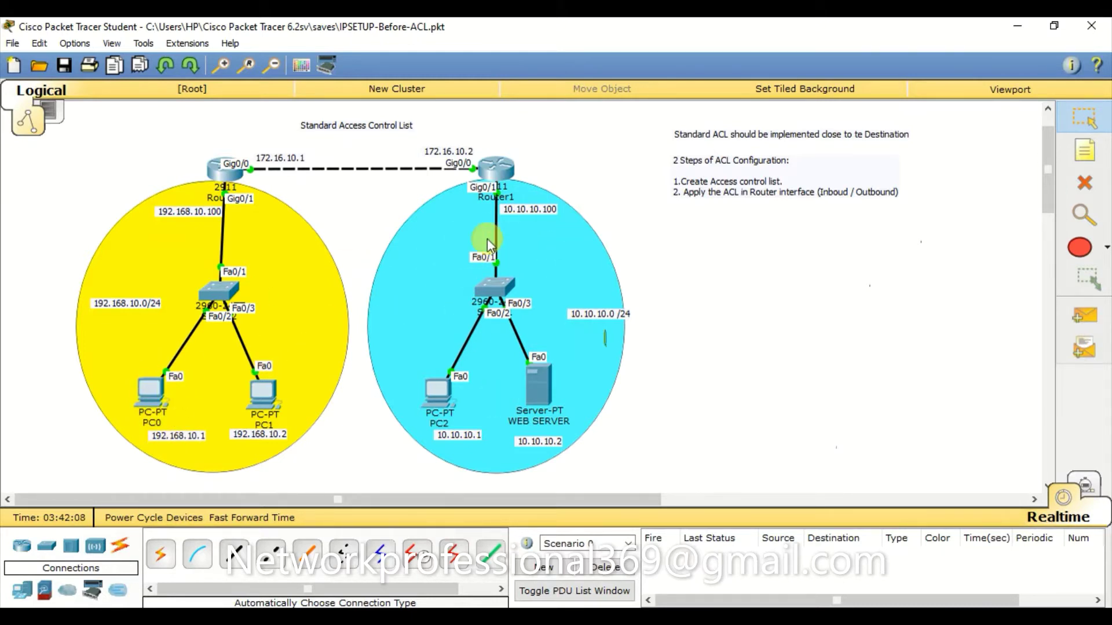
{"action": "left_click", "coordinate": [470, 320]}
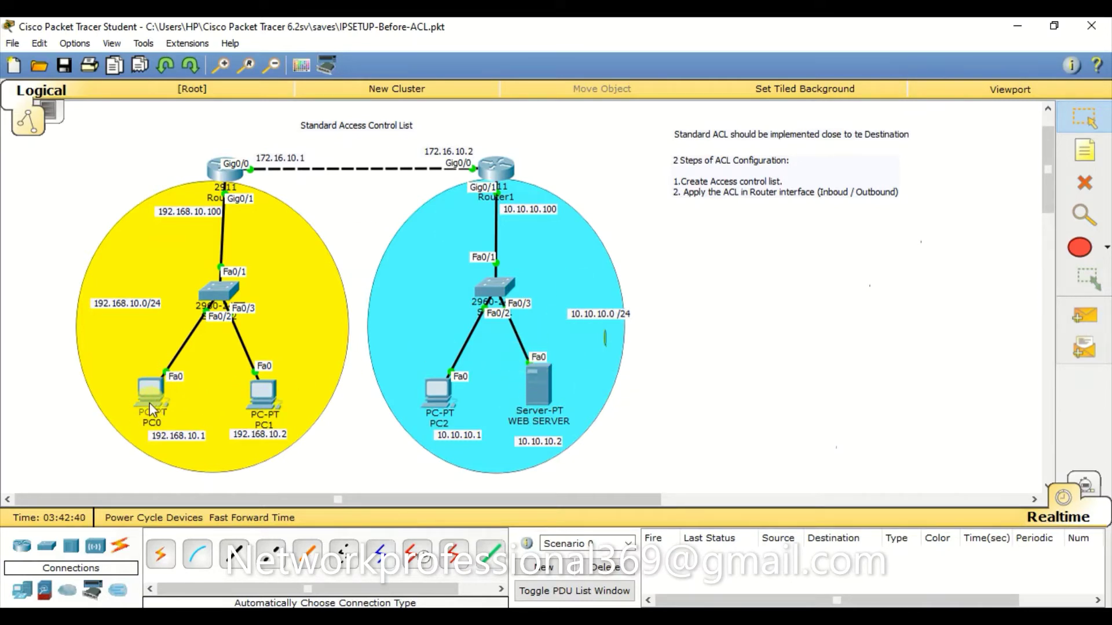
{"action": "mouse_move", "coordinate": [519, 426]}
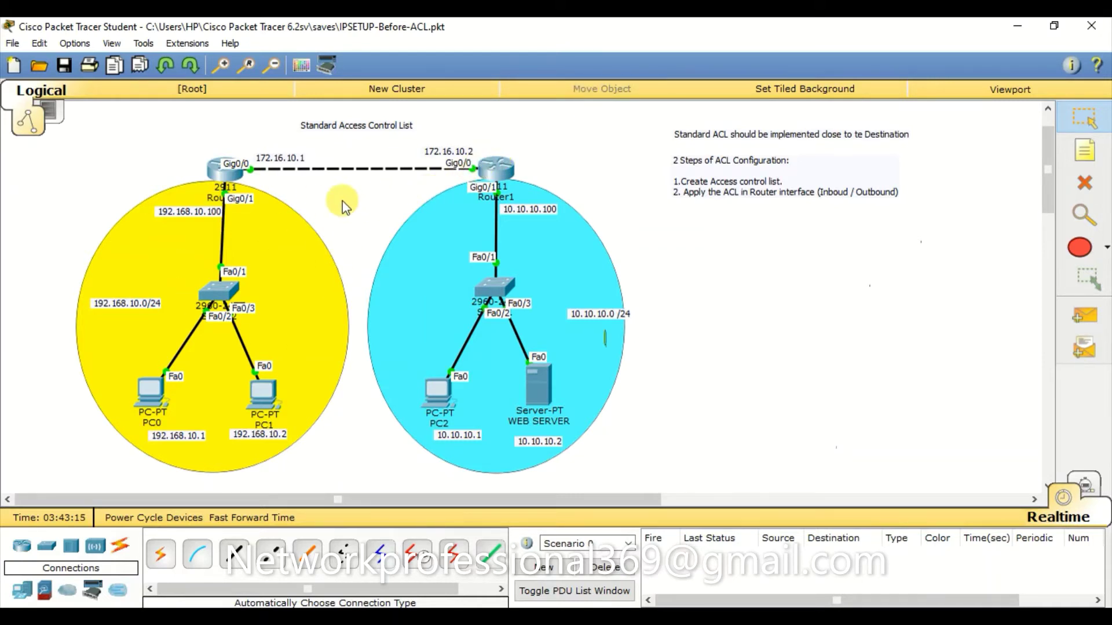
Open the CLI of Router0, enter privileged mode with "en" and list its interface addresses with "show ip int brief".
{"action": "left_click", "coordinate": [226, 181]}
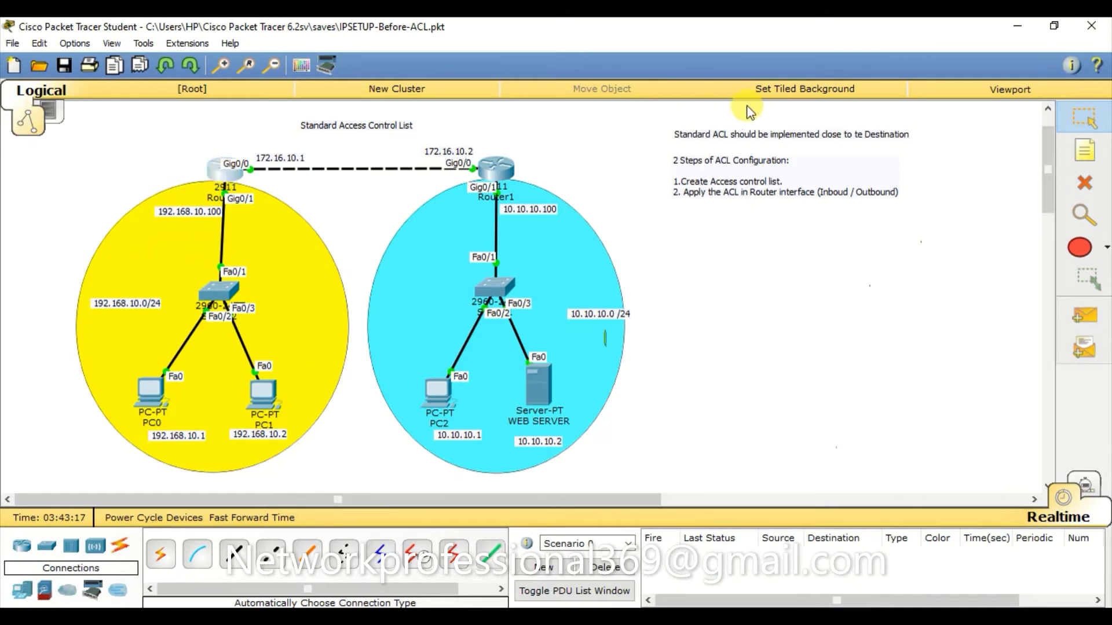
{"action": "left_click_drag", "start_coordinate": [478, 125], "coordinate": [768, 87]}
{"action": "key", "text": "Return"}
{"action": "key", "text": "Return"}
{"action": "key", "text": "Return"}
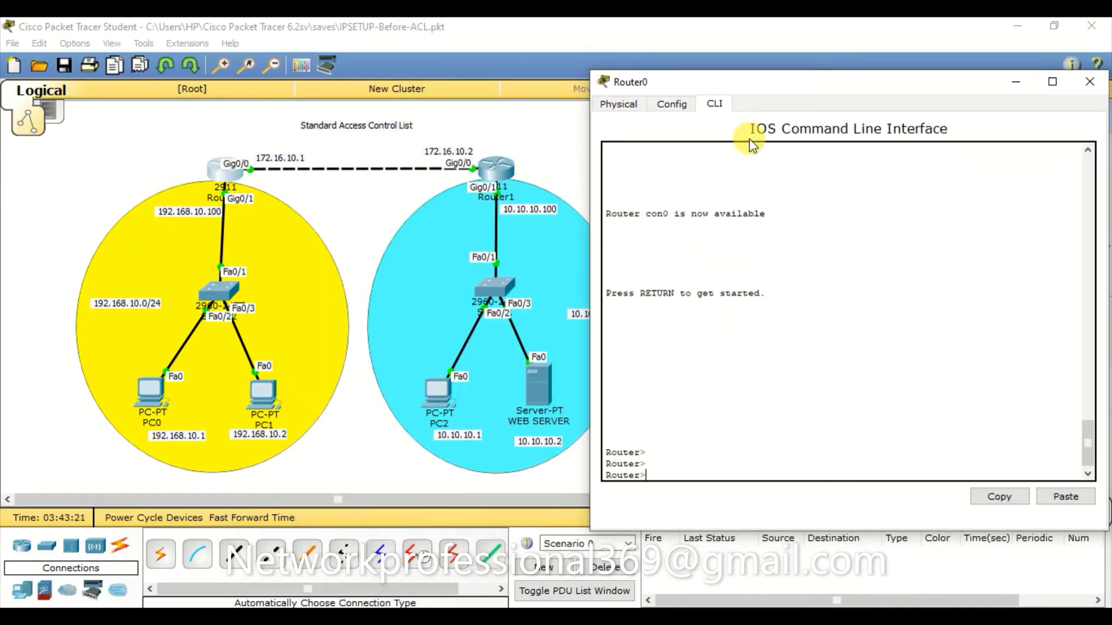
{"action": "type", "text": "en"}
{"action": "key", "text": "Return"}
{"action": "type", "text": "sho"}
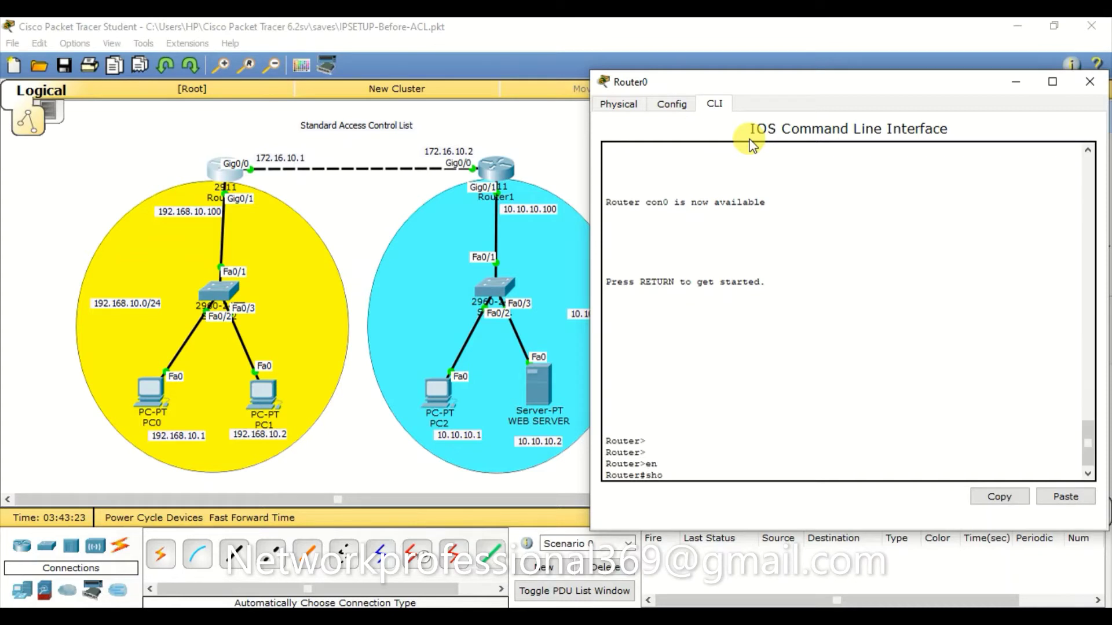
{"action": "type", "text": "w ip int br"}
{"action": "key", "text": "Tab"}
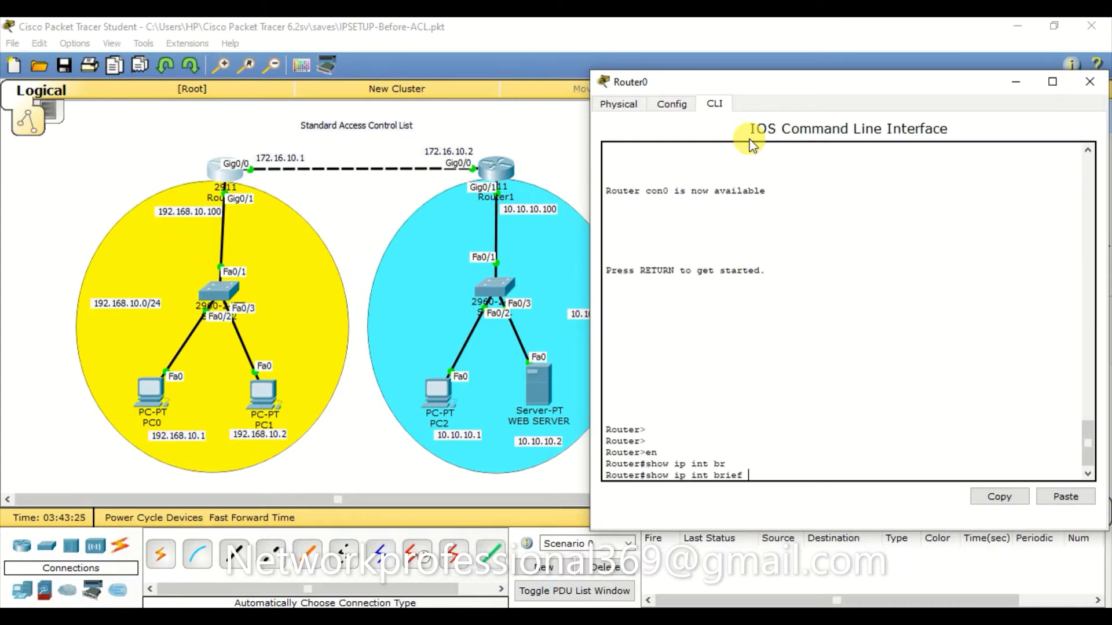
{"action": "key", "text": "Return"}
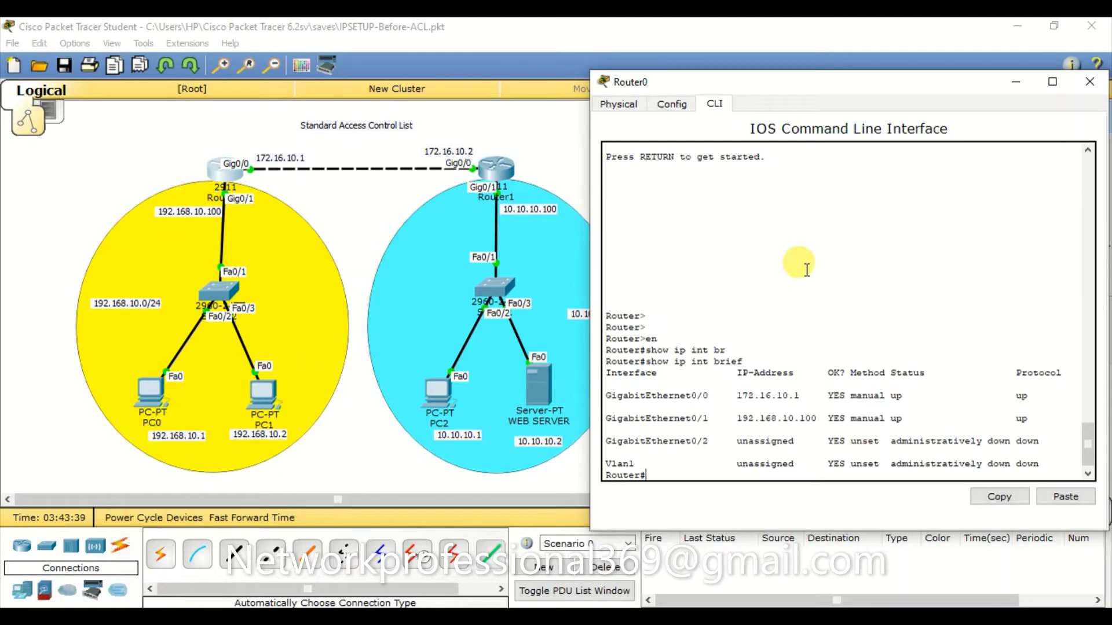
Display Router0's running configuration with "show run" and highlight its static "ip route" line.
{"action": "key", "text": "Return"}
{"action": "key", "text": "Return"}
{"action": "key", "text": "Return"}
{"action": "key", "text": "Return"}
{"action": "type", "text": "show run"}
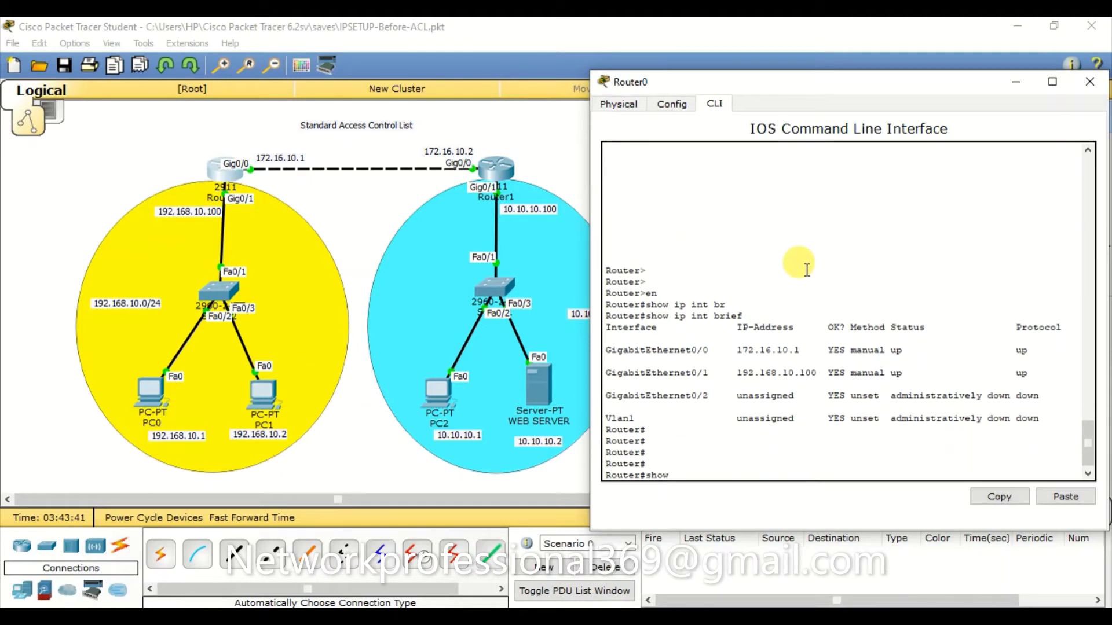
{"action": "key", "text": "Return"}
{"action": "key", "text": "space"}
{"action": "key", "text": "space"}
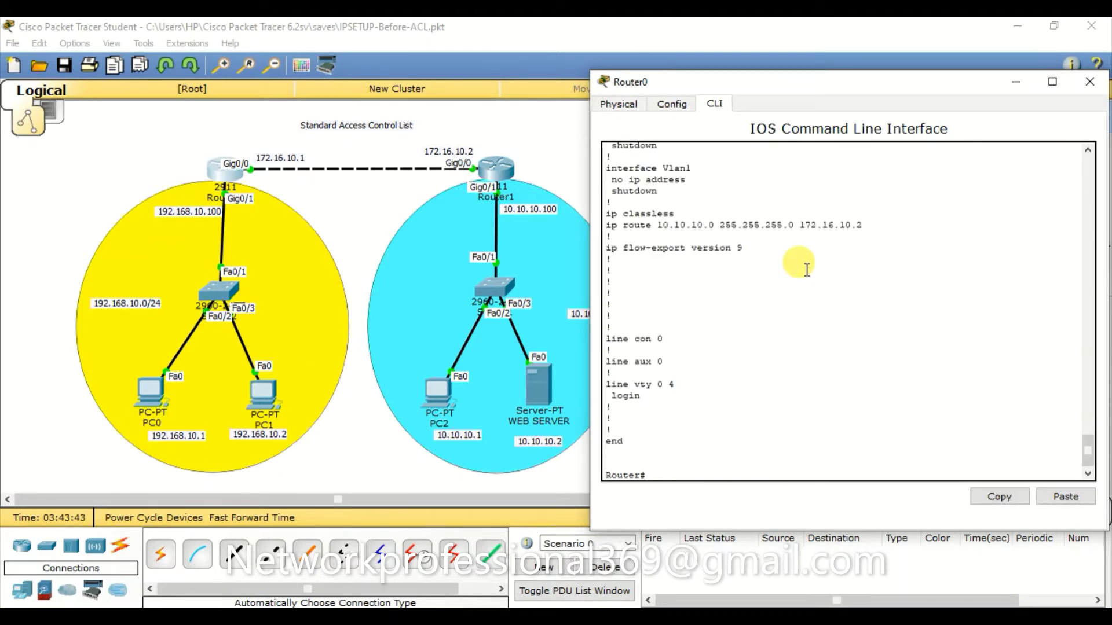
{"action": "scroll", "coordinate": [805, 268], "scroll_direction": "up", "scroll_amount": 2}
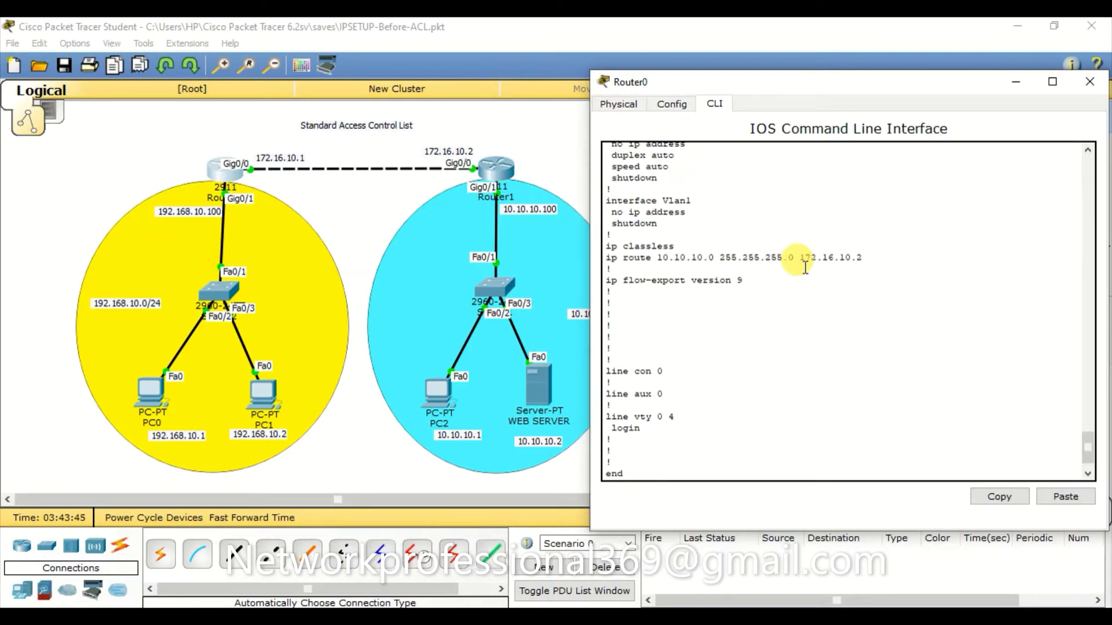
{"action": "scroll", "coordinate": [806, 267], "scroll_direction": "down", "scroll_amount": 2}
{"action": "scroll", "coordinate": [805, 266], "scroll_direction": "up", "scroll_amount": 4}
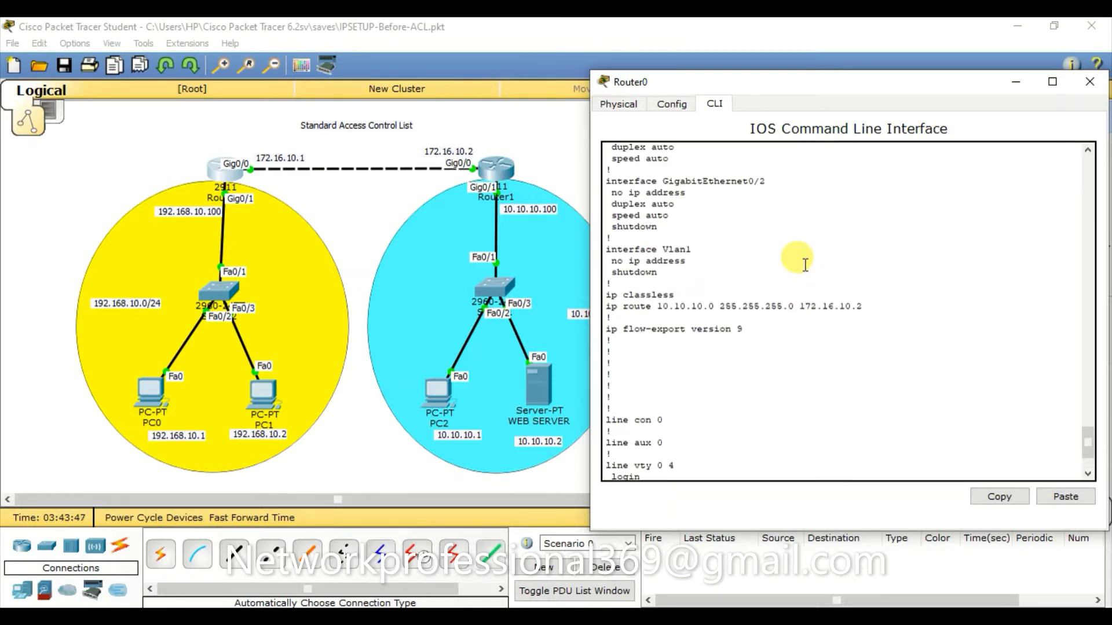
{"action": "triple_click", "coordinate": [790, 342]}
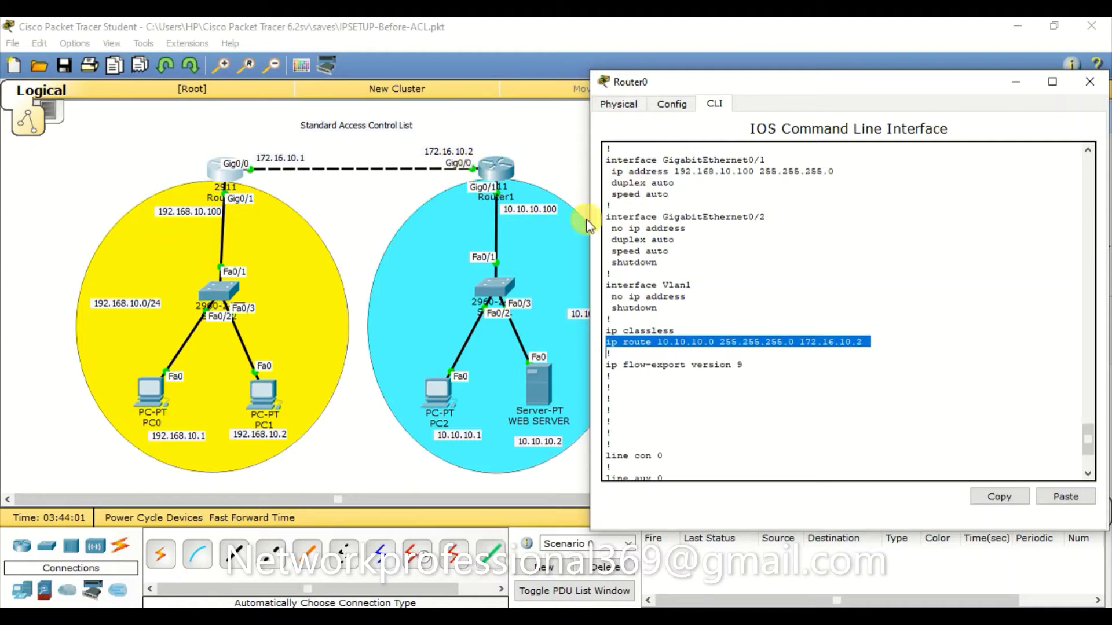
Display Router0's routing table with "show ip route".
{"action": "key", "text": "Return"}
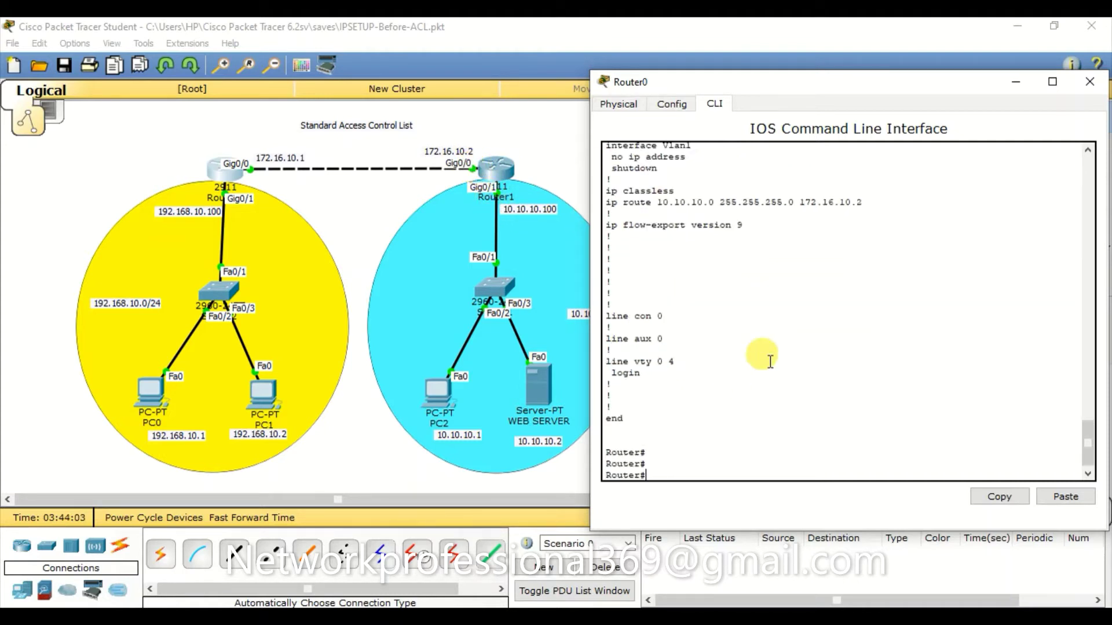
{"action": "key", "text": "Return"}
{"action": "type", "text": "show ip ro"}
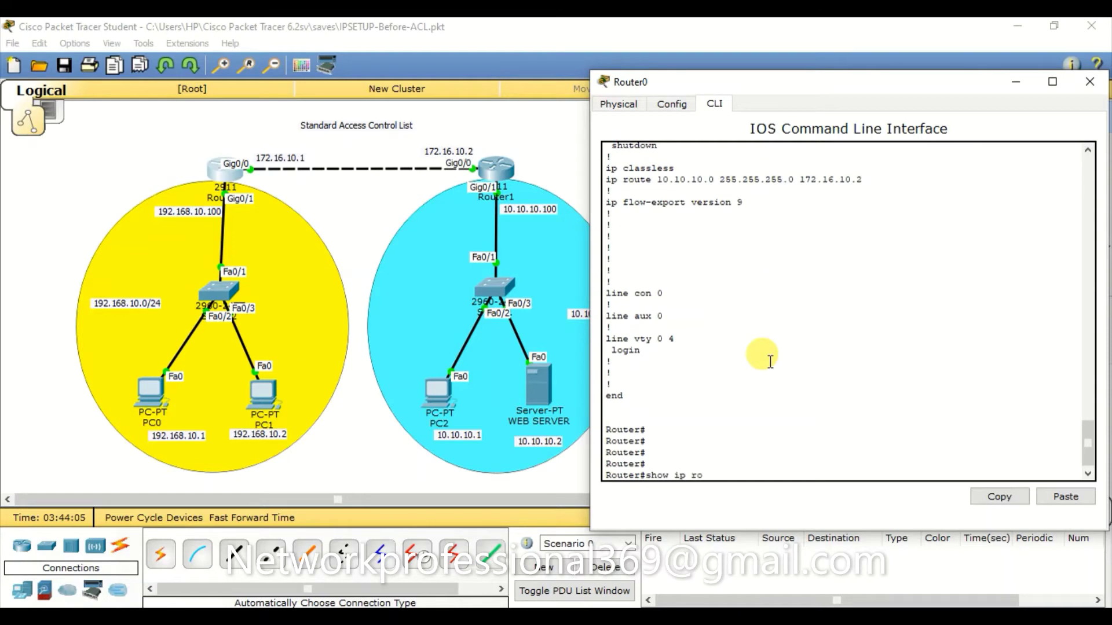
{"action": "key", "text": "Tab"}
{"action": "key", "text": "Return"}
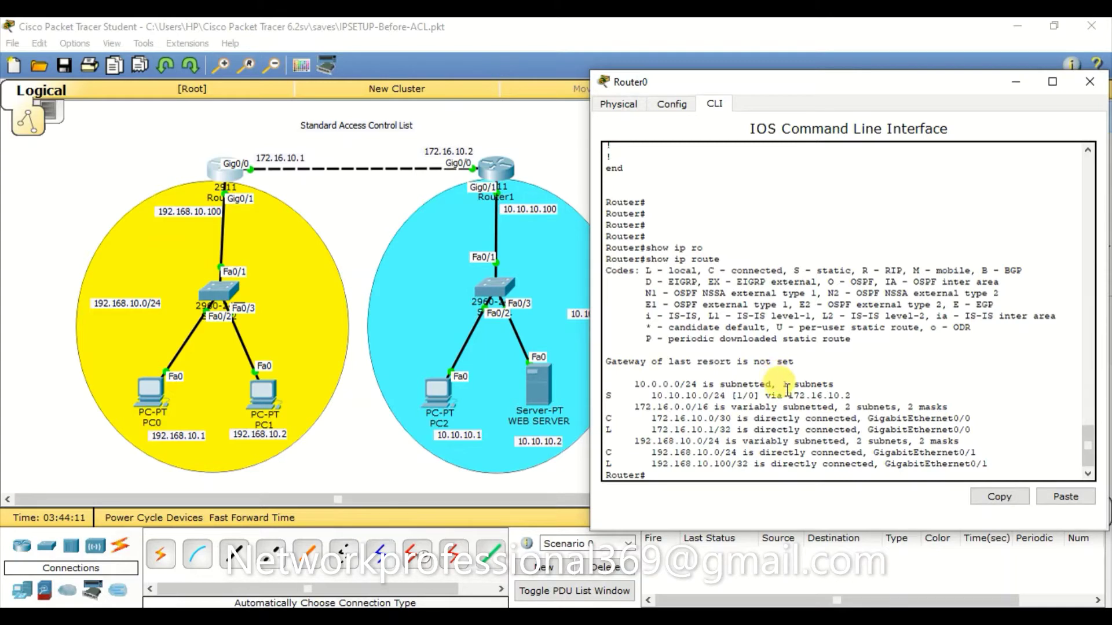
Open the CLI of Router1 beside the topology and list its interface addresses with "show ip int b".
{"action": "left_click", "coordinate": [509, 168]}
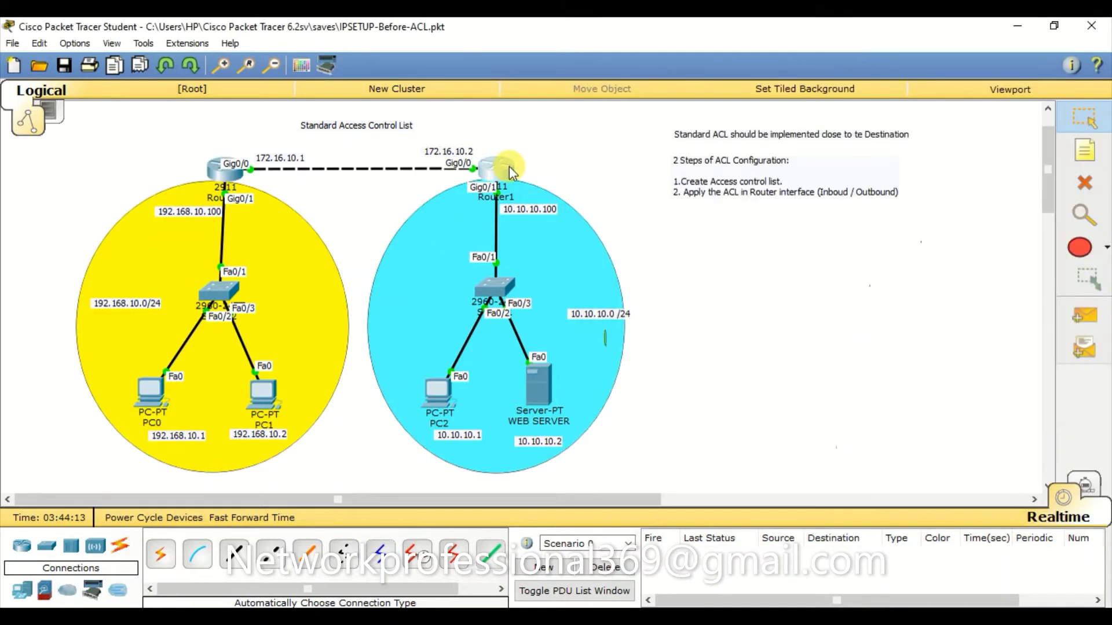
{"action": "left_click_drag", "start_coordinate": [555, 128], "coordinate": [832, 105]}
{"action": "key", "text": "Return"}
{"action": "key", "text": "Return"}
{"action": "key", "text": "Return"}
{"action": "key", "text": "Return"}
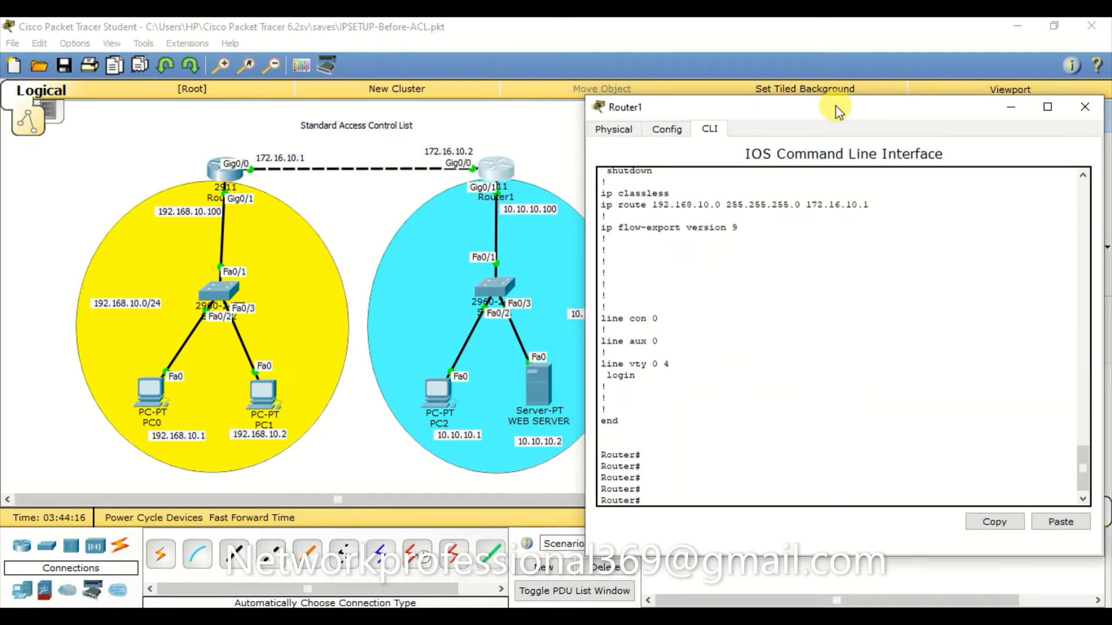
{"action": "type", "text": "show ip int b"}
{"action": "key", "text": "Return"}
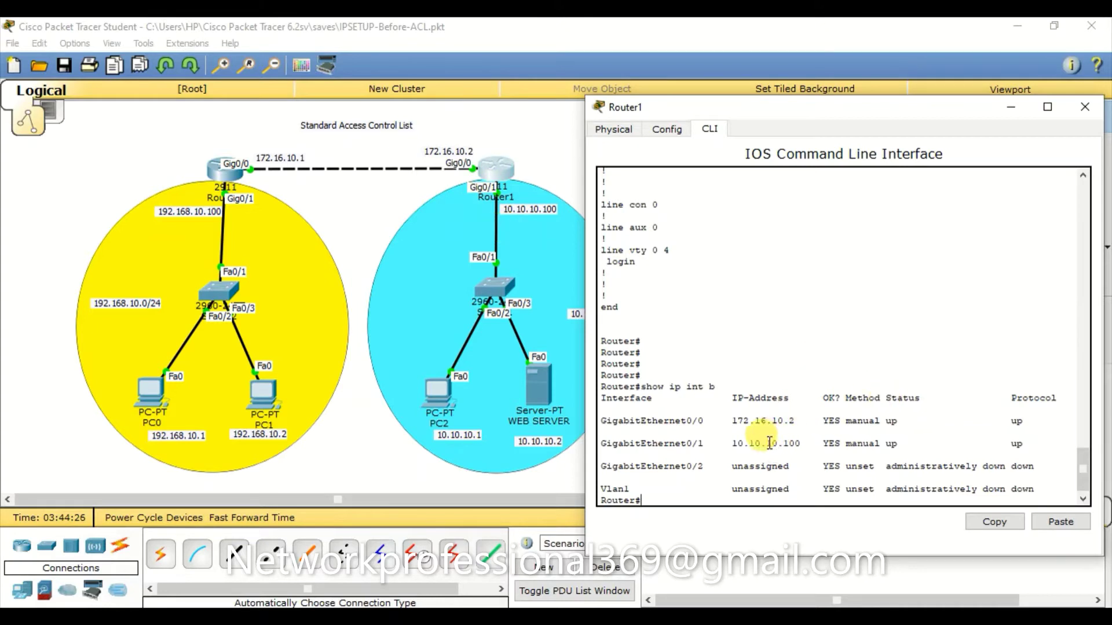
Display Router1's routing table with "show ip route".
{"action": "key", "text": "Return"}
{"action": "key", "text": "Return"}
{"action": "key", "text": "Return"}
{"action": "type", "text": "show ip ro"}
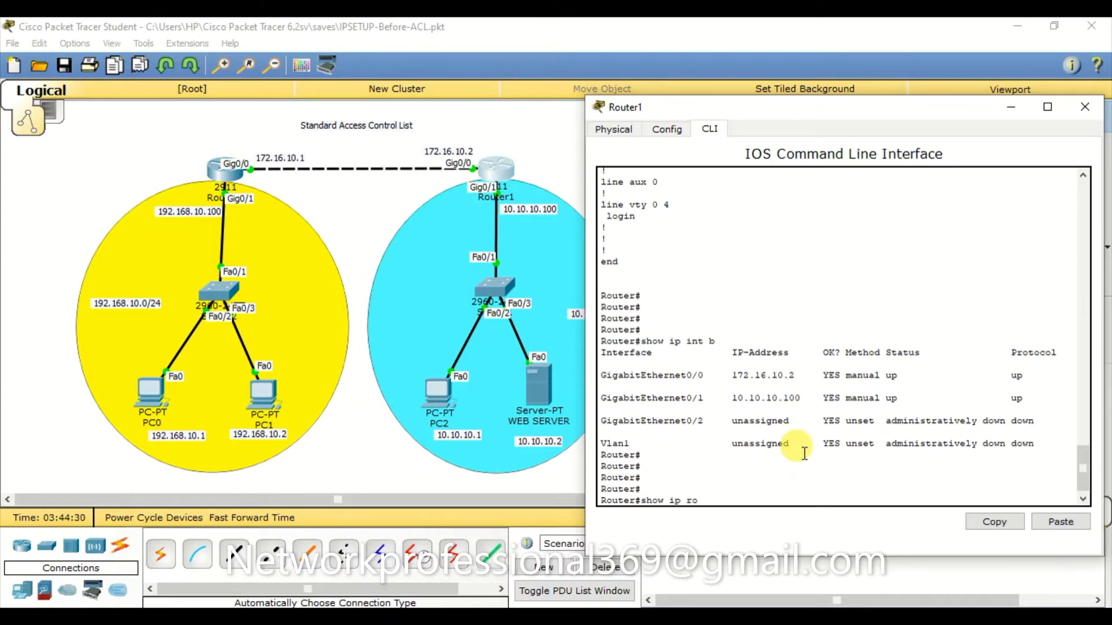
{"action": "key", "text": "Tab"}
{"action": "key", "text": "Return"}
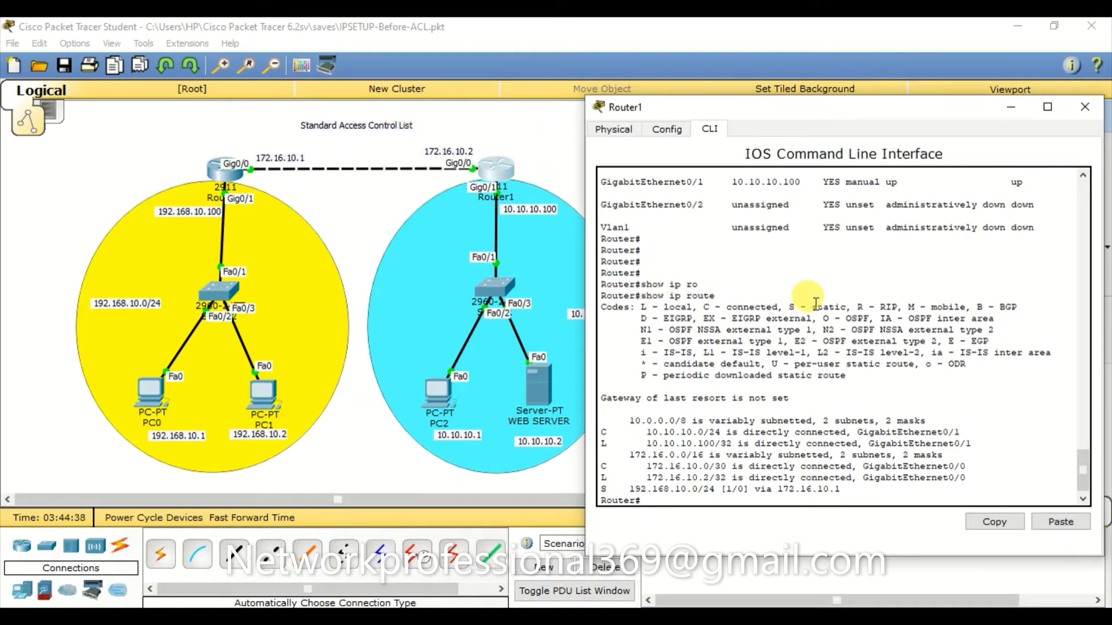
{"action": "key", "text": "Return"}
{"action": "key", "text": "Return"}
{"action": "key", "text": "Return"}
{"action": "key", "text": "Return"}
{"action": "key", "text": "Return"}
{"action": "key", "text": "Return"}
{"action": "key", "text": "Return"}
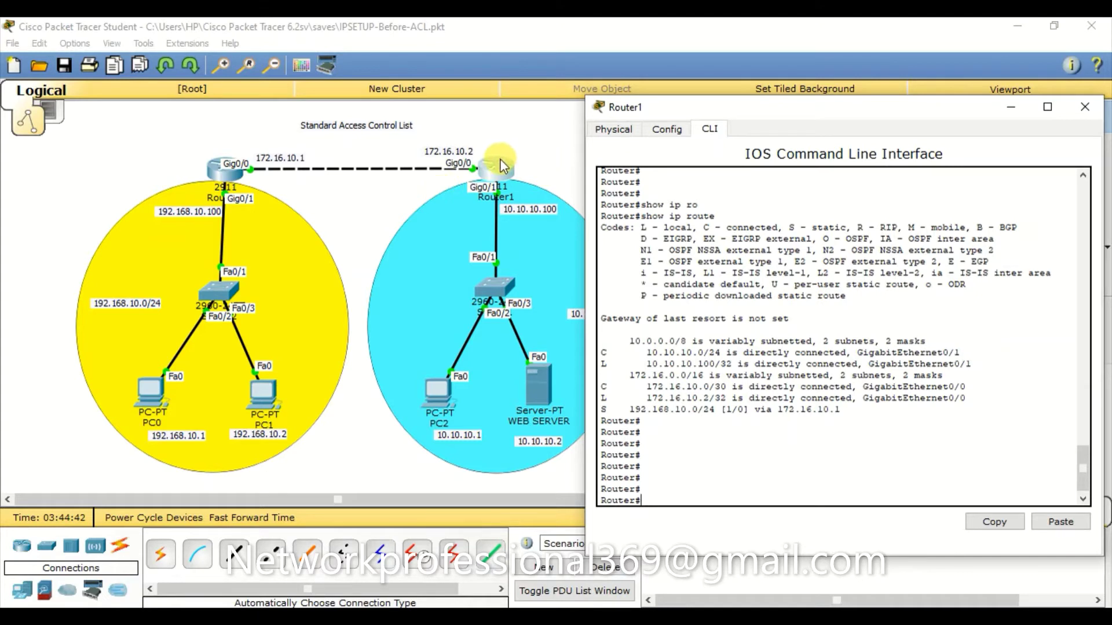
Open the WEB SERVER beside the topology, check its desktop IP Configuration, and close that configuration again.
{"action": "left_click", "coordinate": [349, 221]}
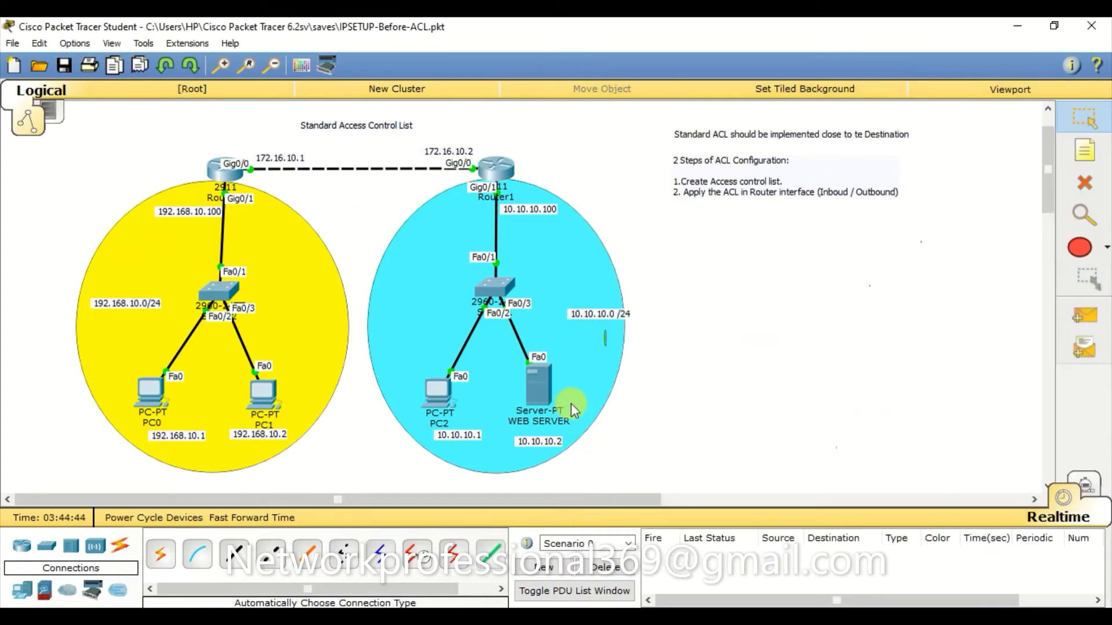
{"action": "left_click", "coordinate": [541, 385]}
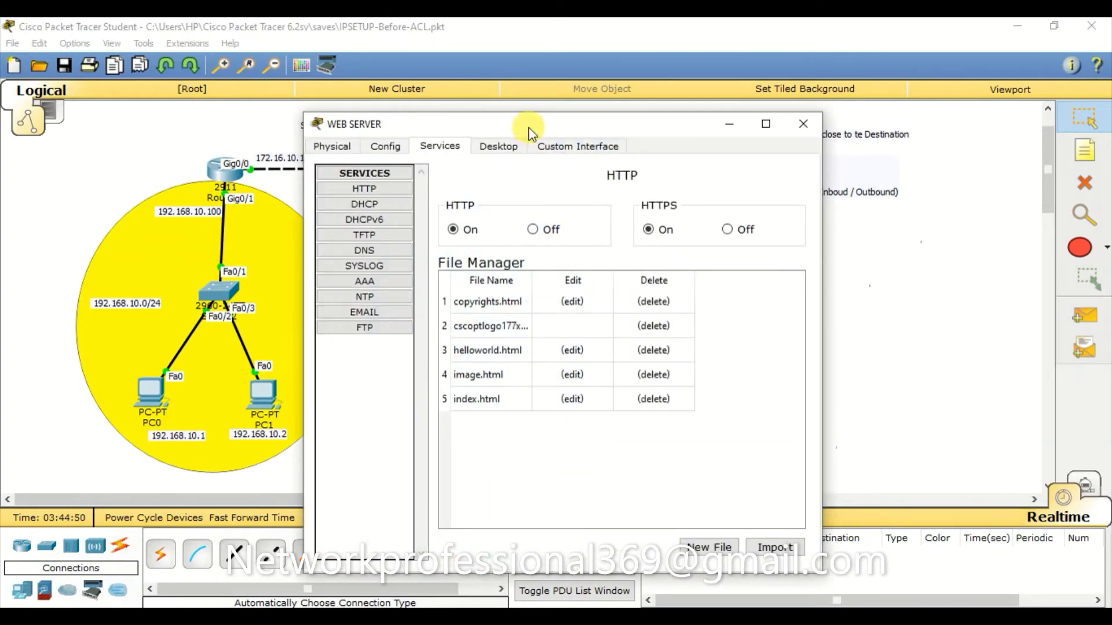
{"action": "left_click_drag", "start_coordinate": [529, 128], "coordinate": [812, 107]}
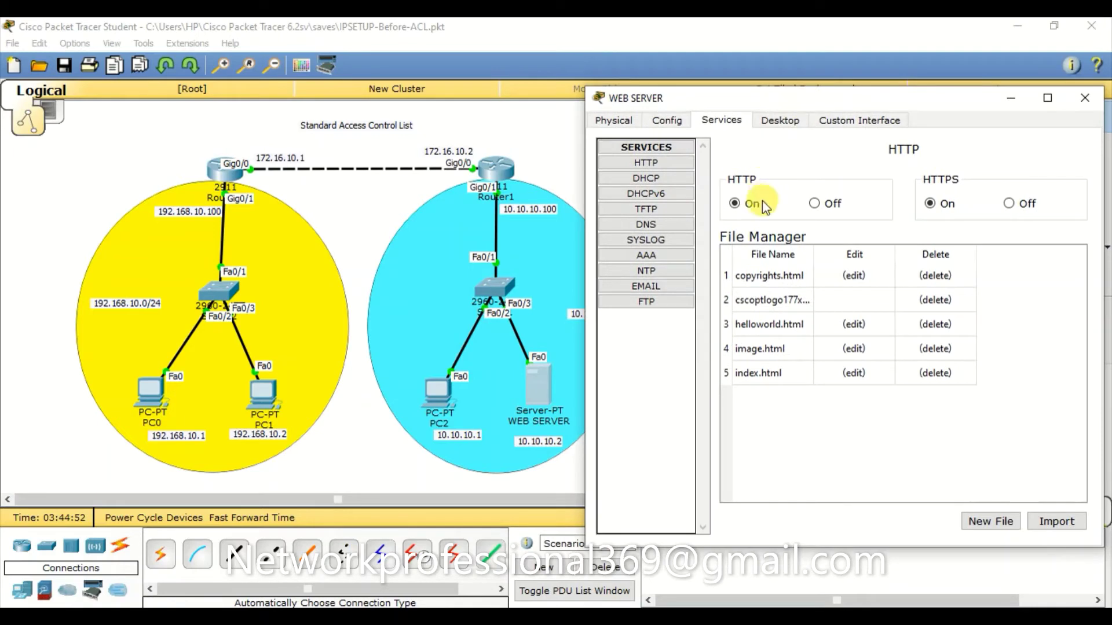
{"action": "left_click", "coordinate": [778, 121]}
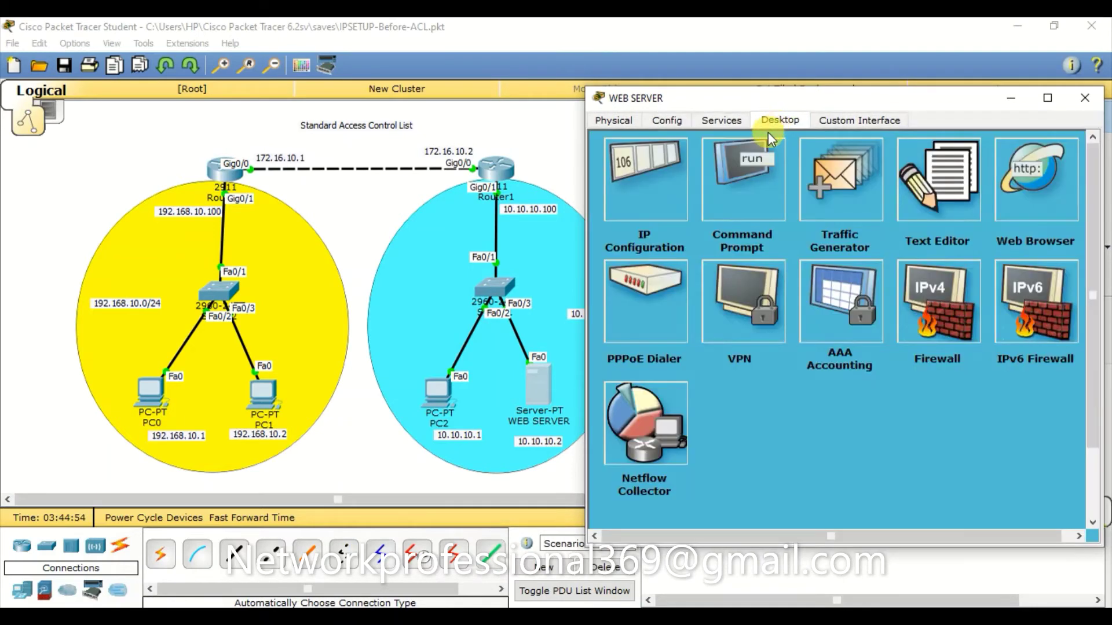
{"action": "left_click", "coordinate": [636, 183]}
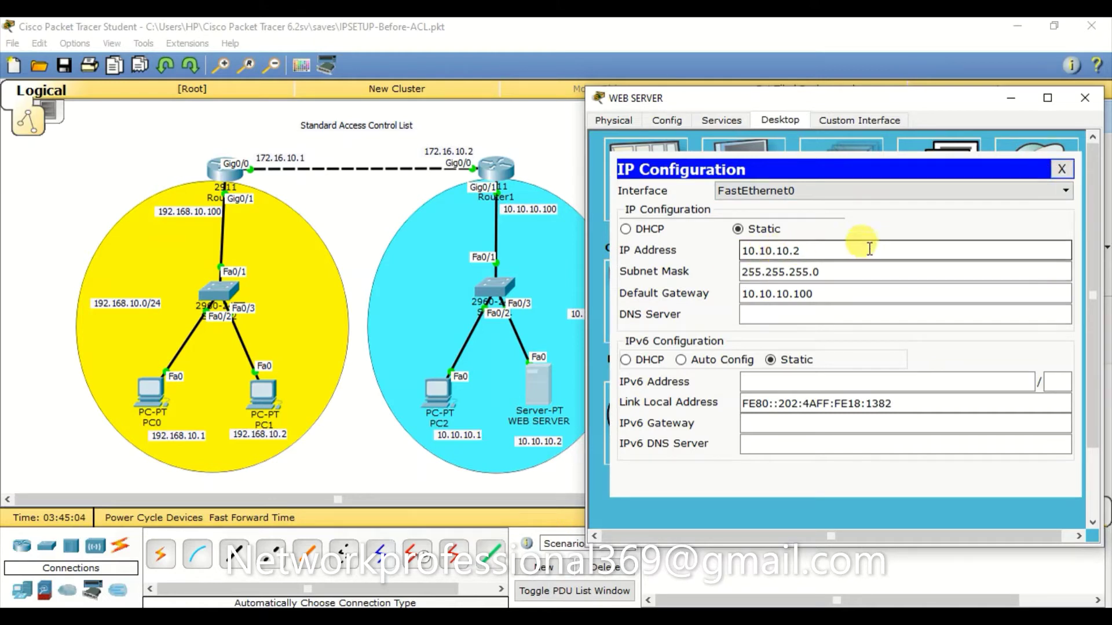
{"action": "left_click", "coordinate": [1060, 168]}
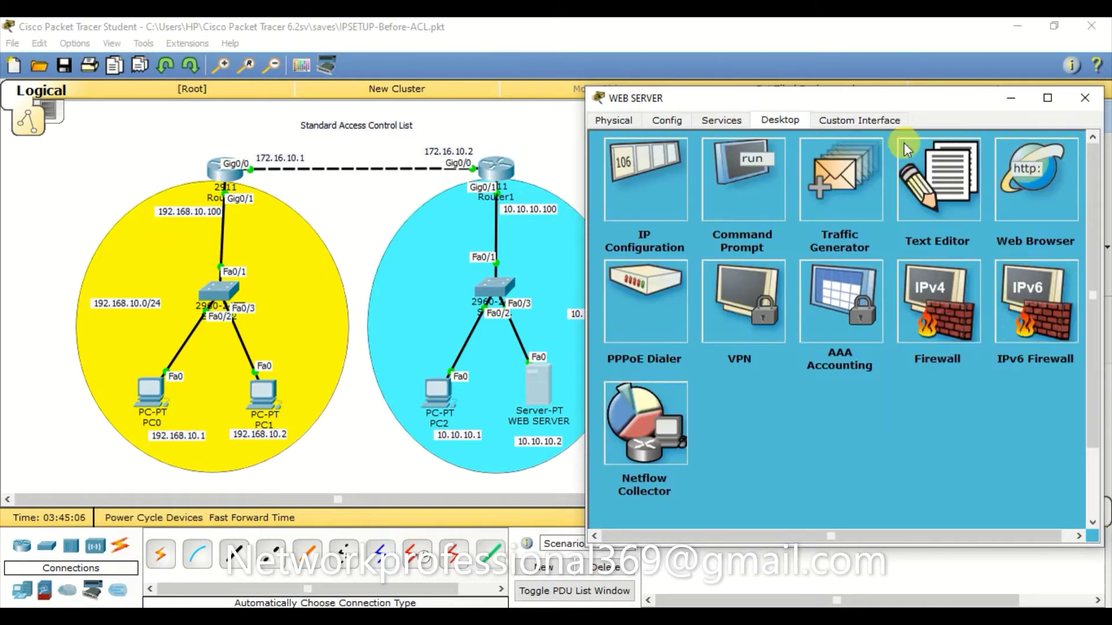
Review the WEB SERVER's DNS service settings, including the name and address fields for resource records.
{"action": "left_click", "coordinate": [719, 121]}
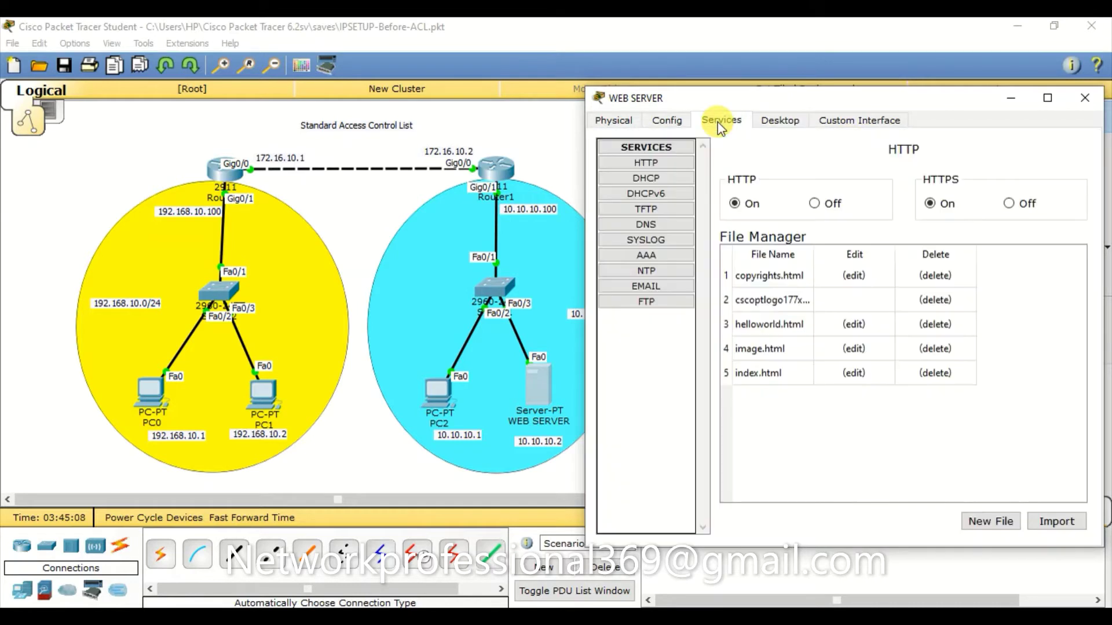
{"action": "left_click", "coordinate": [659, 224]}
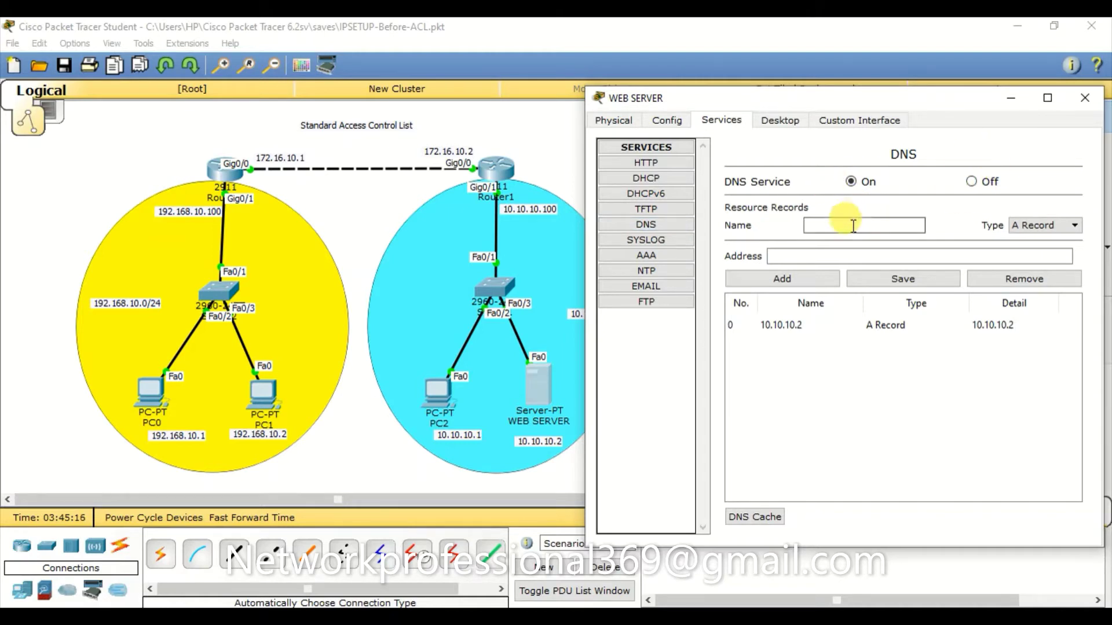
{"action": "left_click", "coordinate": [819, 225]}
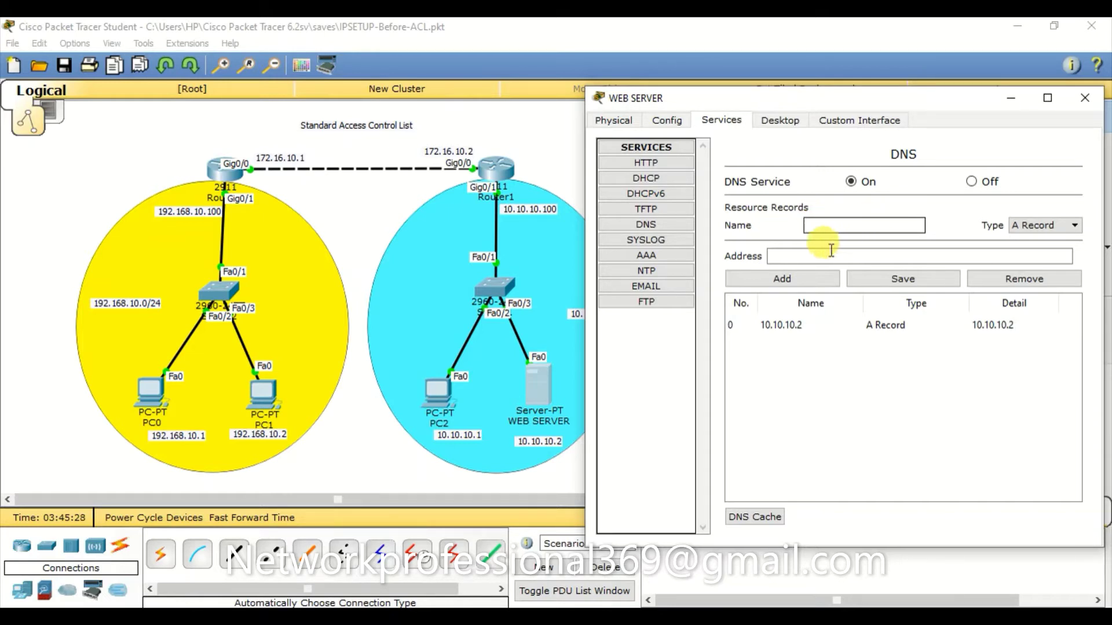
{"action": "left_click", "coordinate": [811, 255]}
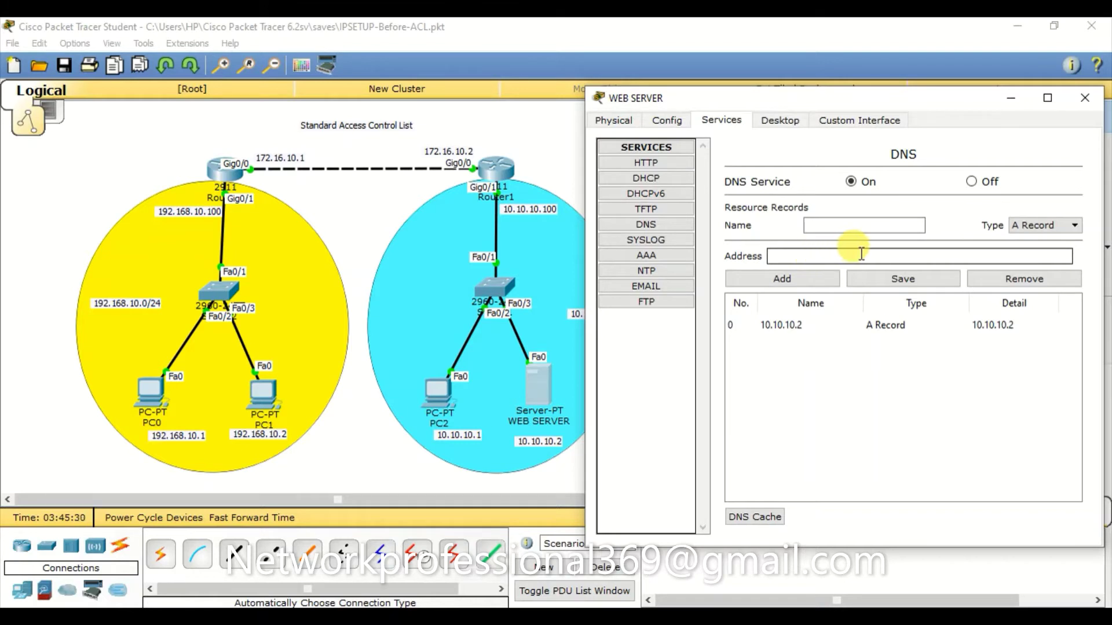
{"action": "left_click", "coordinate": [839, 223]}
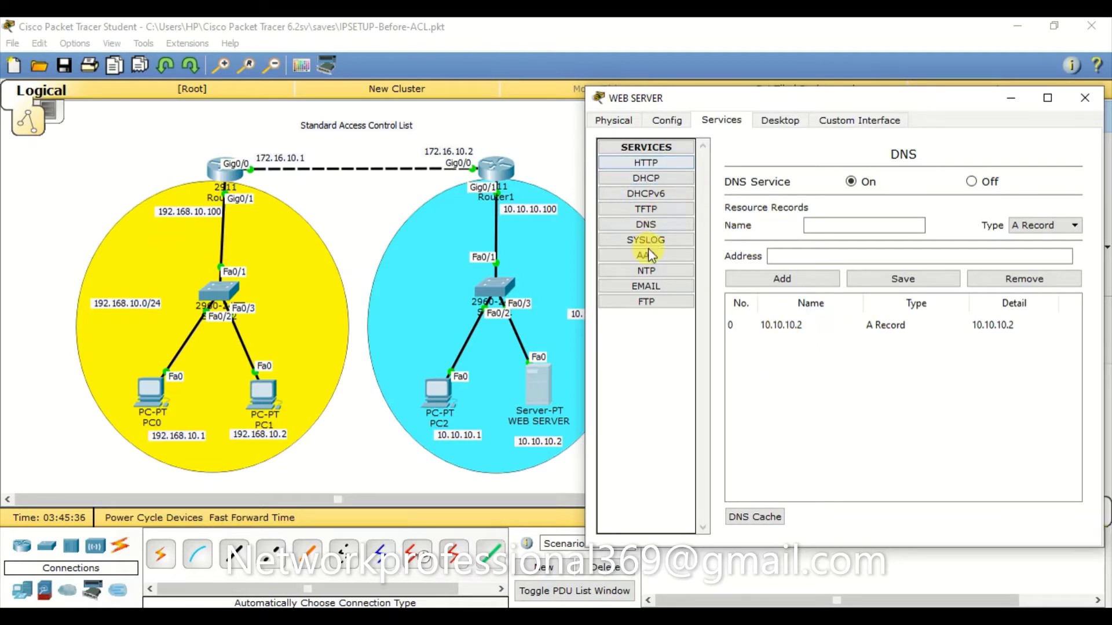
Review the WEB SERVER's HTTP service settings and the source of index.html, and close the server window.
{"action": "left_click", "coordinate": [632, 165]}
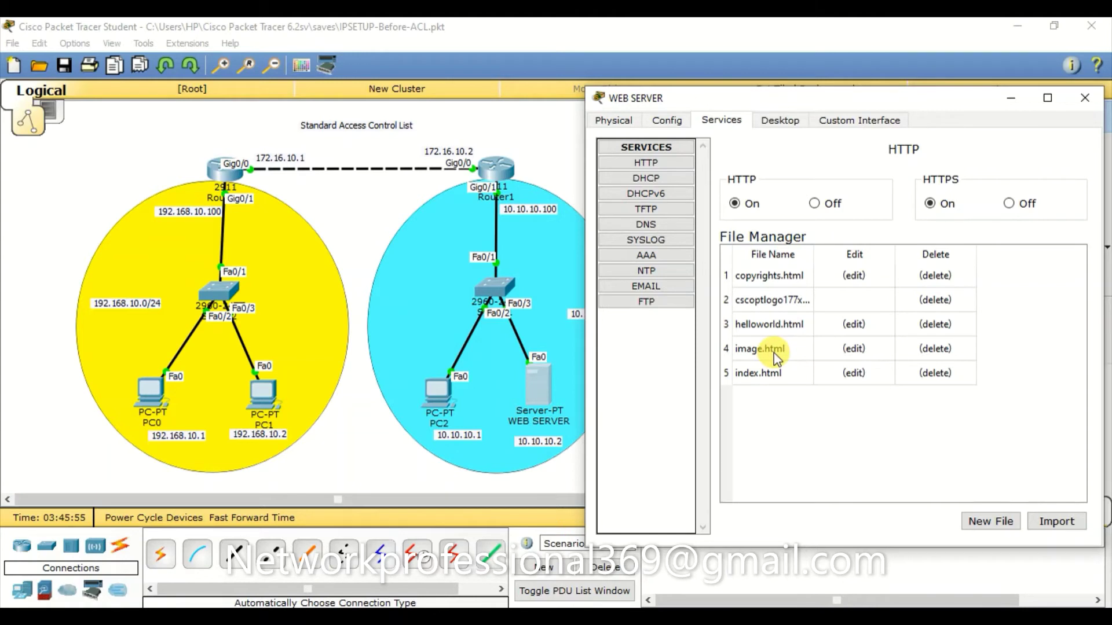
{"action": "left_click", "coordinate": [856, 373]}
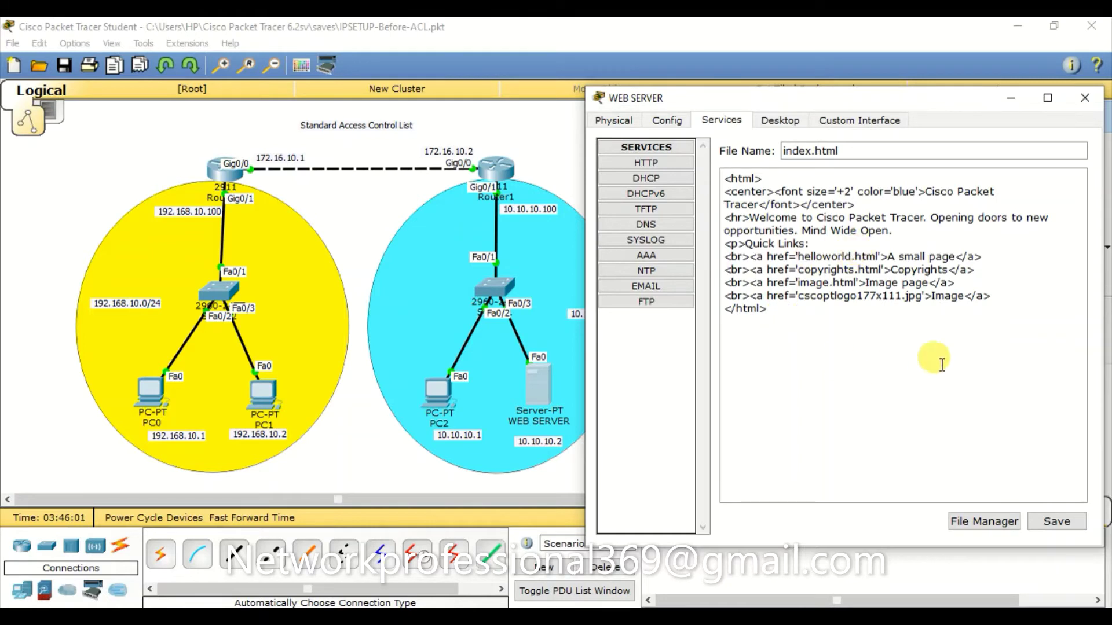
{"action": "left_click", "coordinate": [653, 162]}
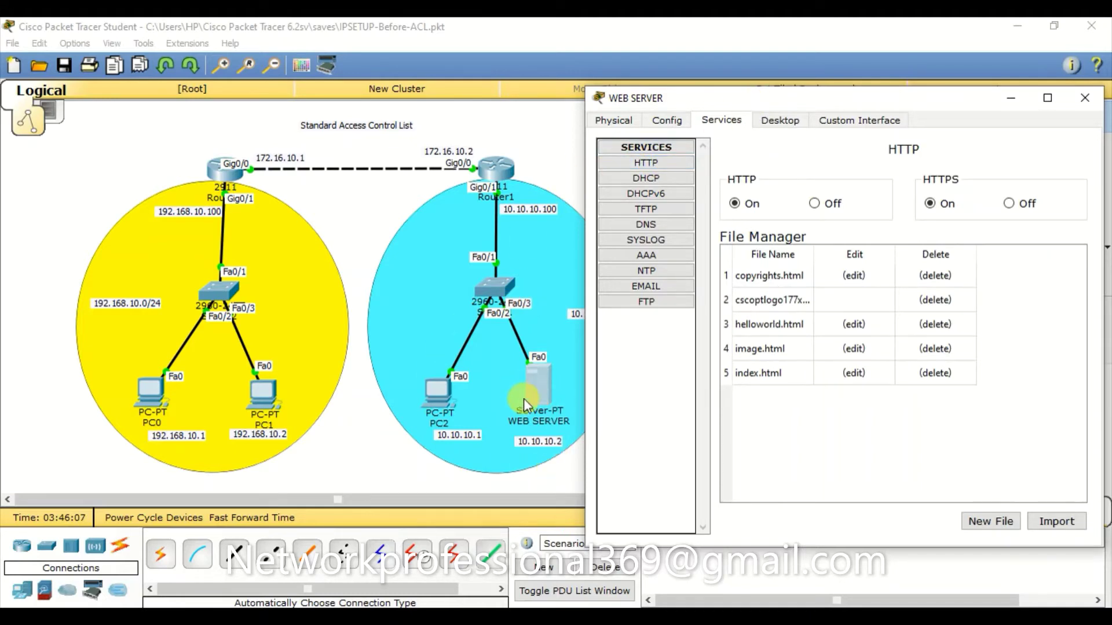
{"action": "left_click", "coordinate": [1088, 111]}
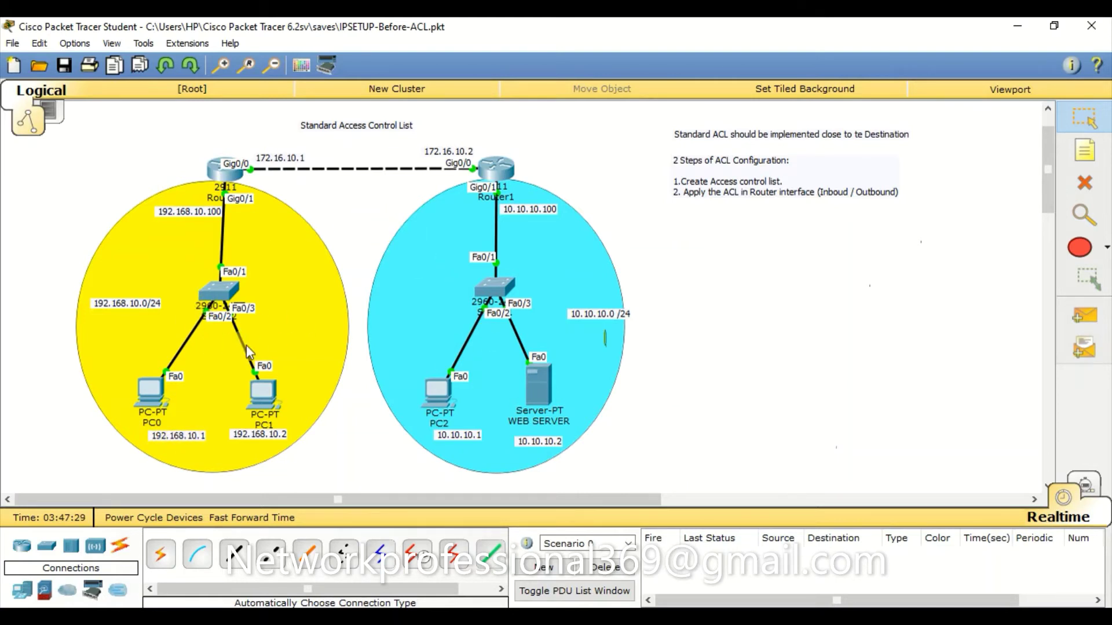
Open Router1's CLI and enter global configuration mode with "config t".
{"action": "left_click", "coordinate": [464, 278]}
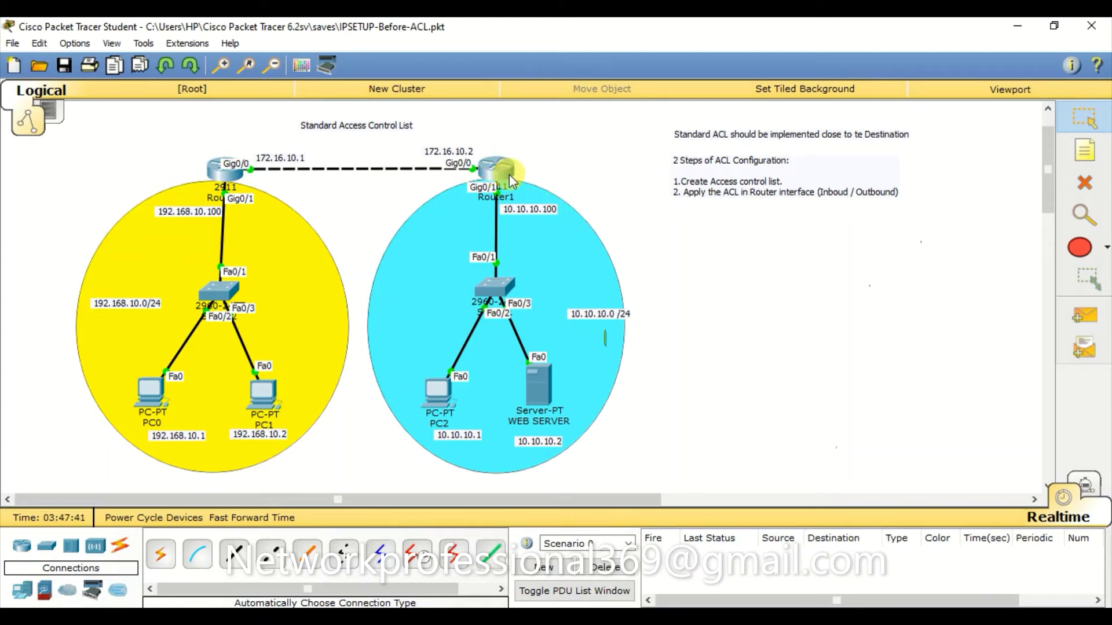
{"action": "left_click", "coordinate": [488, 169]}
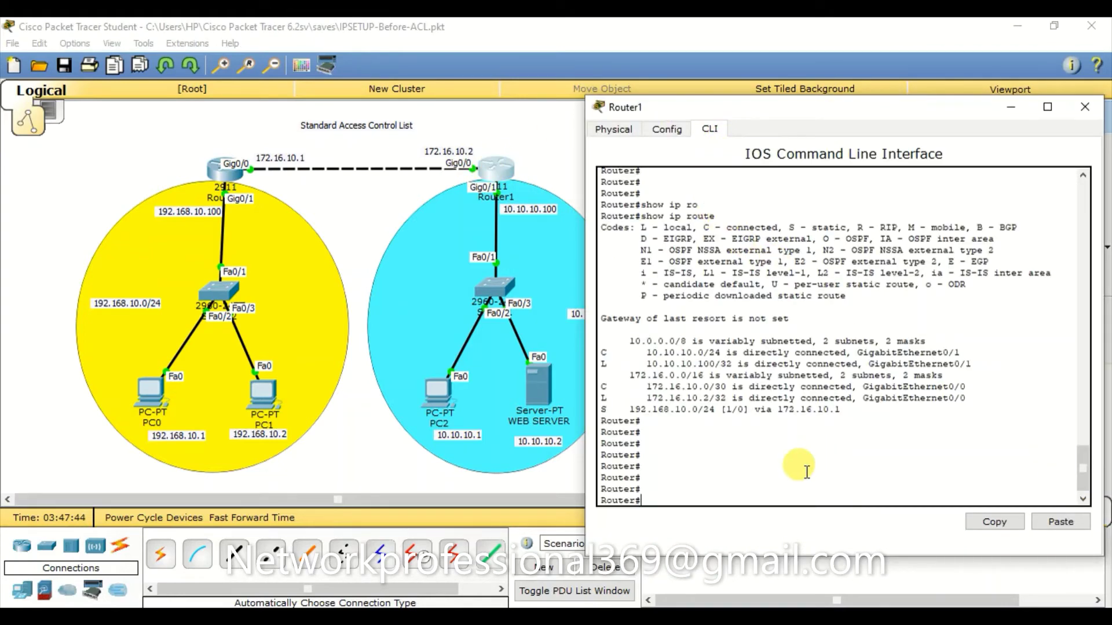
{"action": "type", "text": "config t"}
{"action": "key", "text": "Return"}
{"action": "key", "text": "Return"}
{"action": "key", "text": "Return"}
{"action": "key", "text": "Return"}
{"action": "key", "text": "Return"}
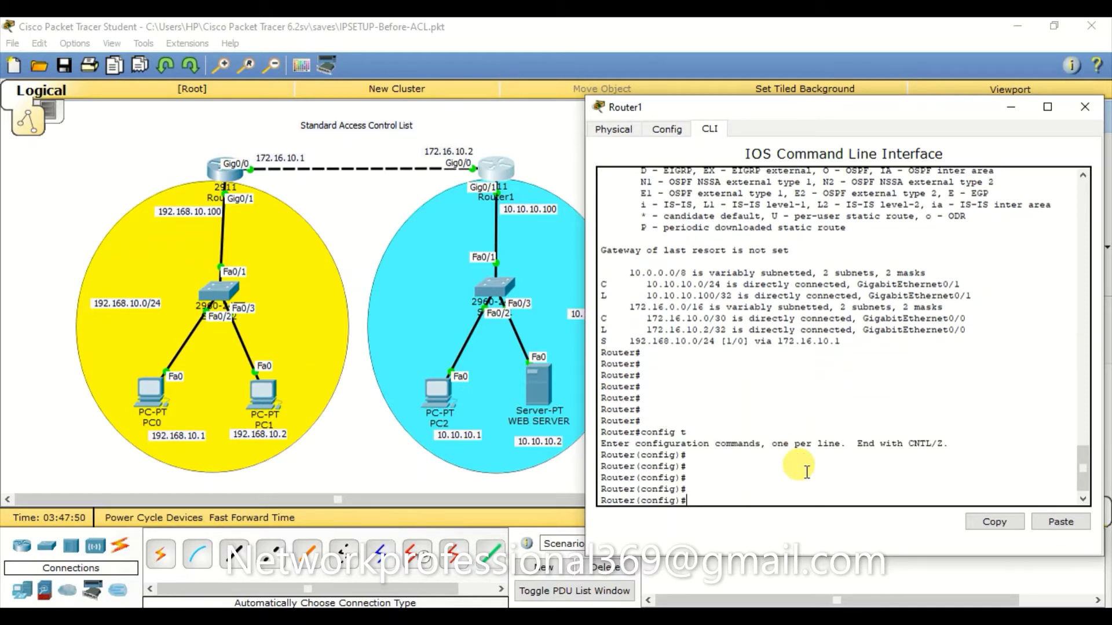
Create numbered standard access list 10 with "ip access-list standard 10", consulting the inline help for the available options.
{"action": "type", "text": "ip acc"}
{"action": "key", "text": "Tab"}
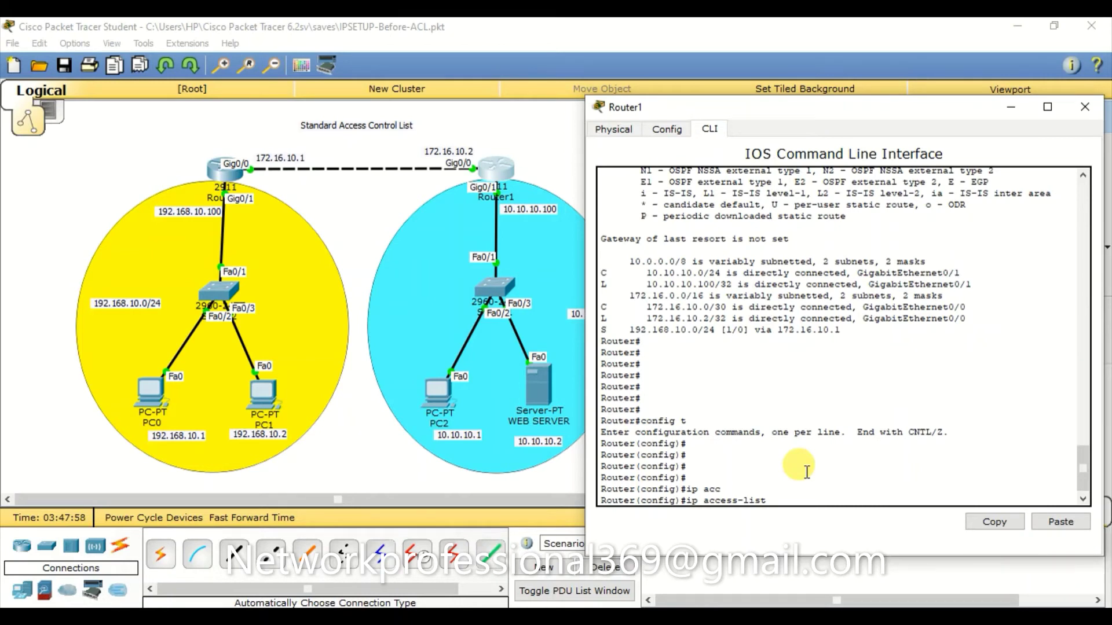
{"action": "type", "text": "?"}
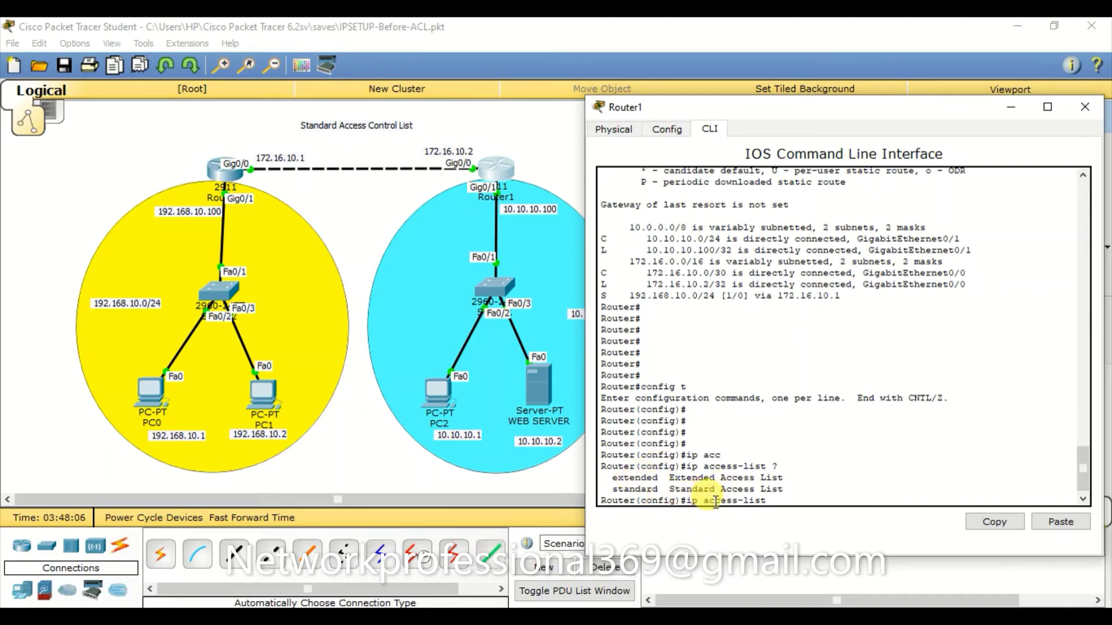
{"action": "type", "text": "stan"}
{"action": "key", "text": "Tab"}
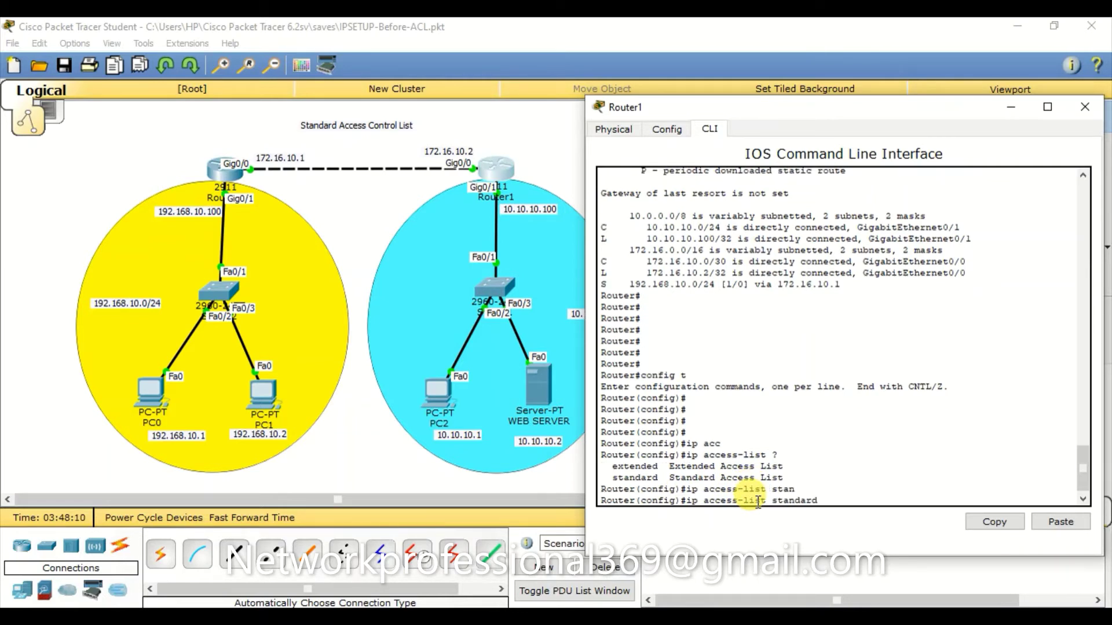
{"action": "type", "text": "?"}
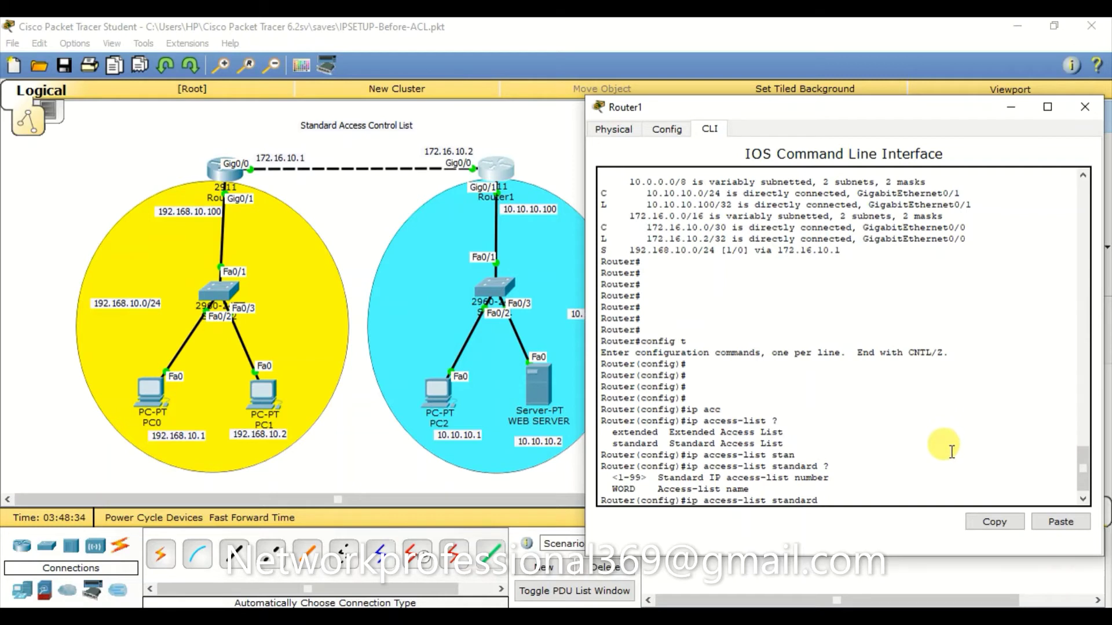
{"action": "type", "text": "10"}
{"action": "key", "text": "Return"}
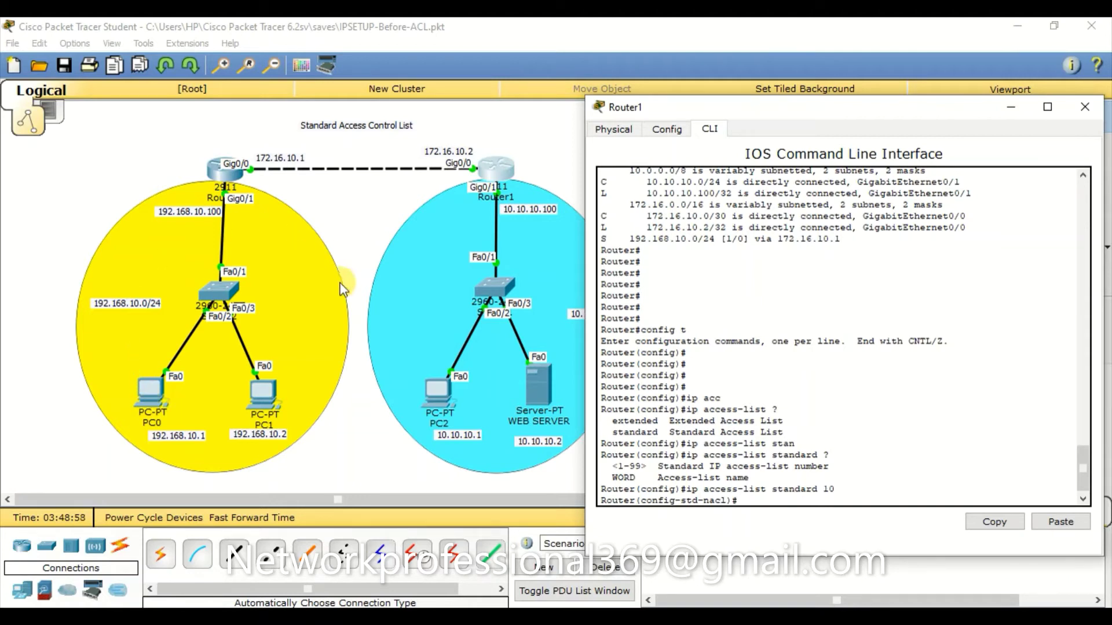
Add the rule "permit 192.168.10.1 0.0.0.0" to access list 10 and exit to global configuration mode.
{"action": "type", "text": "per"}
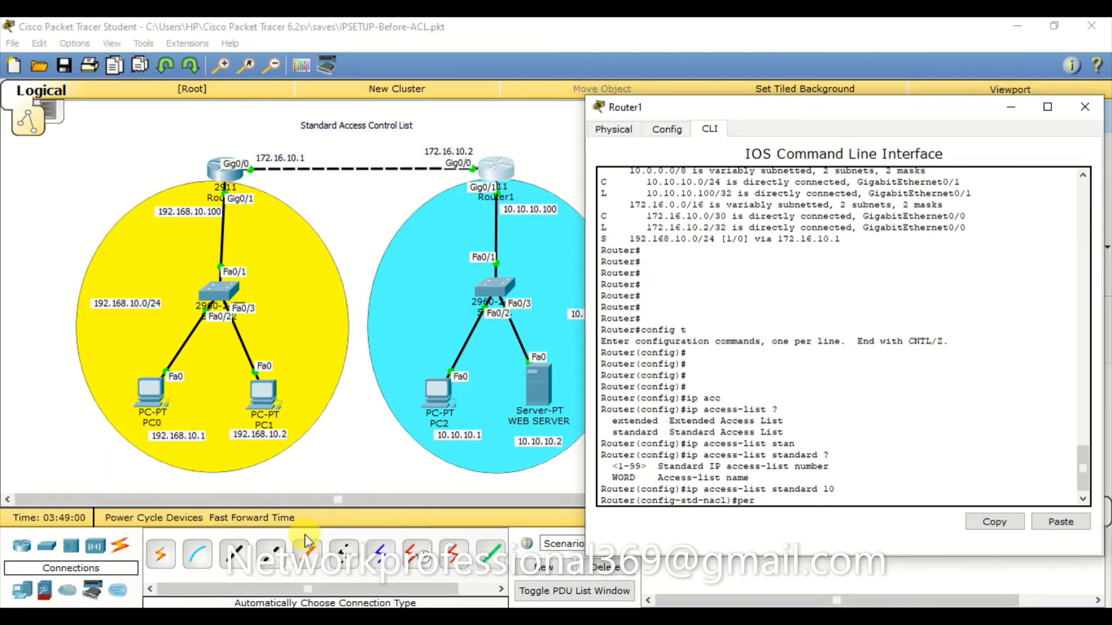
{"action": "key", "text": "Tab"}
{"action": "type", "text": "1"}
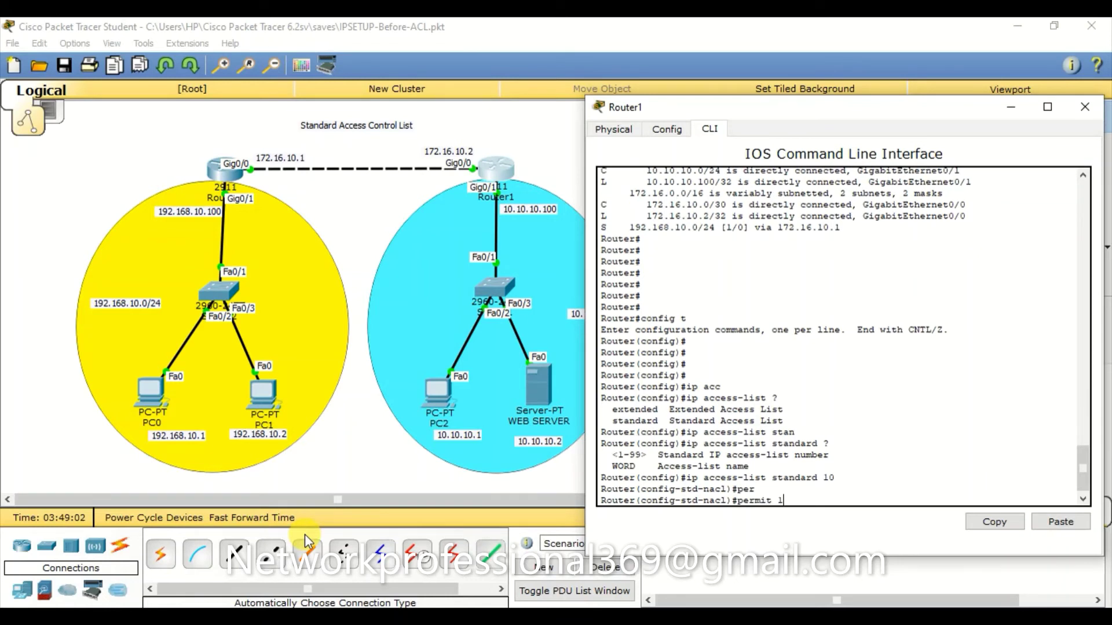
{"action": "type", "text": "92.168.10.1"}
{"action": "type", "text": "0.0.0.0"}
{"action": "key", "text": "Return"}
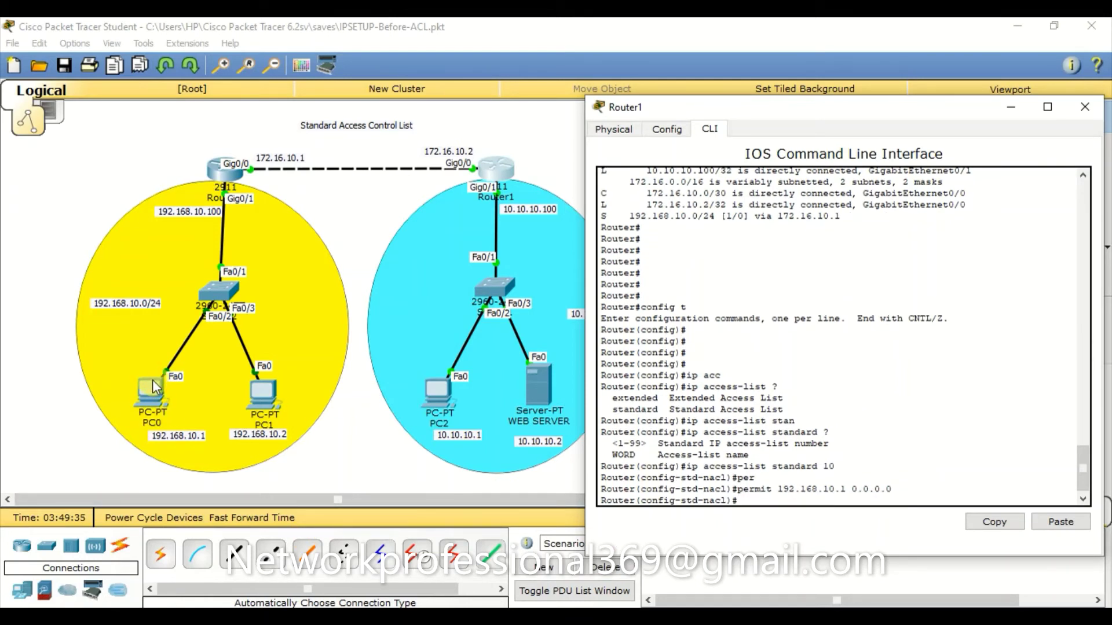
{"action": "key", "text": "Return"}
{"action": "key", "text": "Return"}
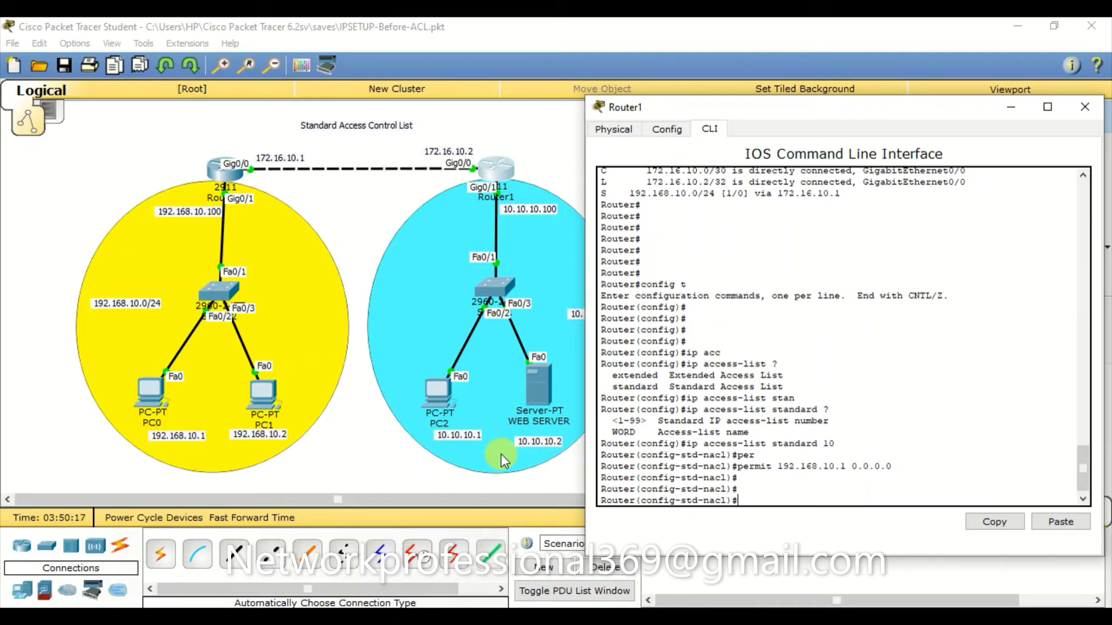
{"action": "type", "text": "exit"}
{"action": "key", "text": "Return"}
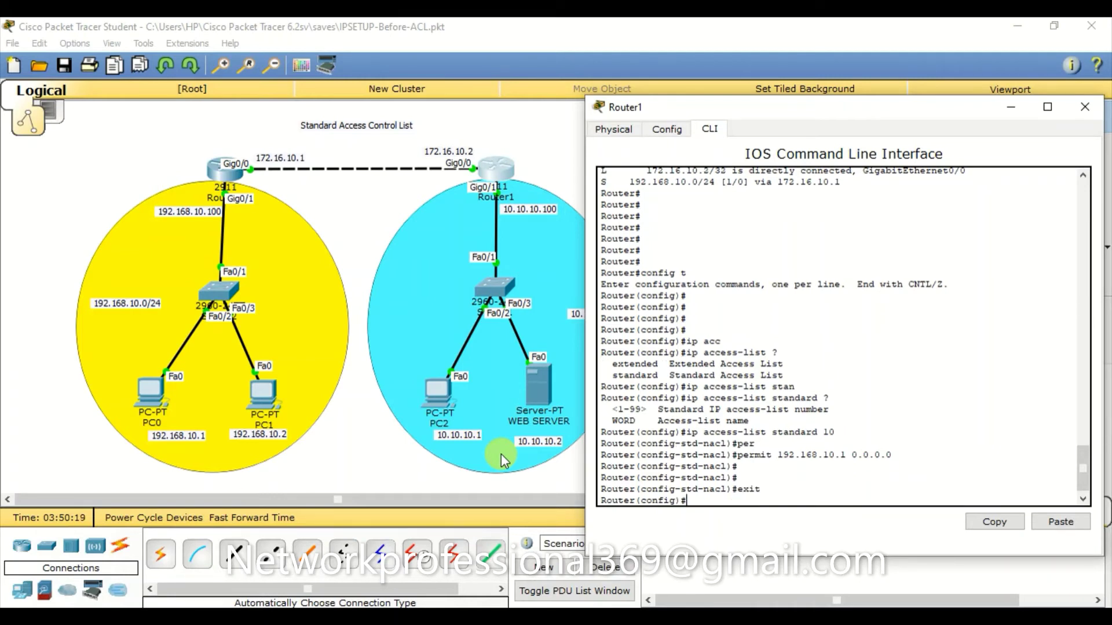
{"action": "key", "text": "Return"}
{"action": "key", "text": "Return"}
{"action": "key", "text": "Return"}
{"action": "key", "text": "Return"}
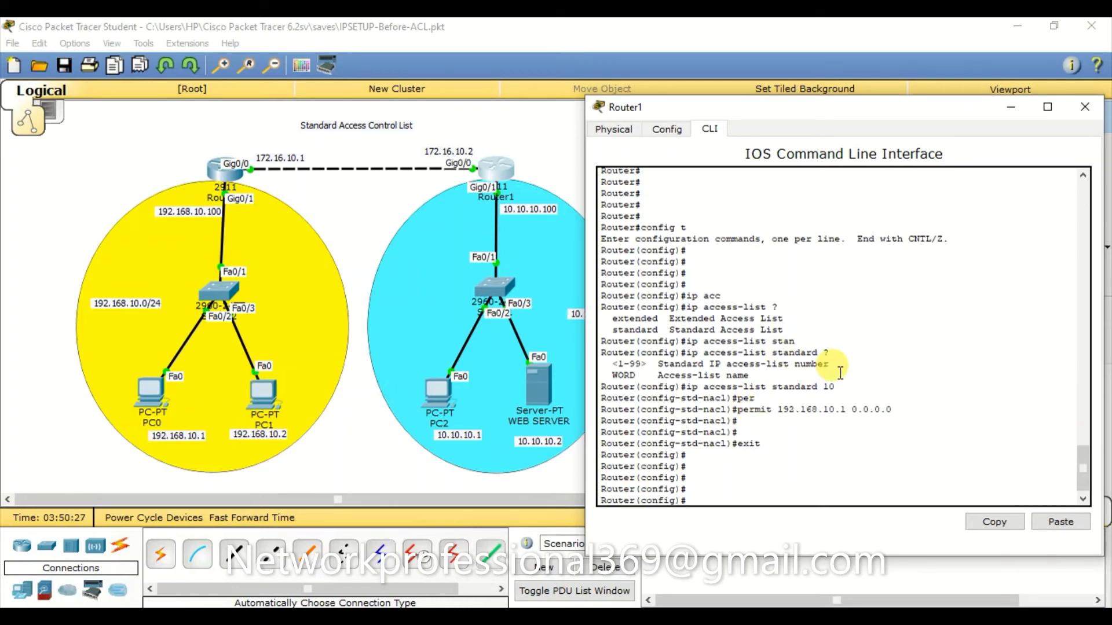
Apply access list 10 outbound on Router1's interface gig0/1 with "ip access-group 10 out", consulting the inline help for the options.
{"action": "type", "text": "int gig0/1"}
{"action": "key", "text": "Return"}
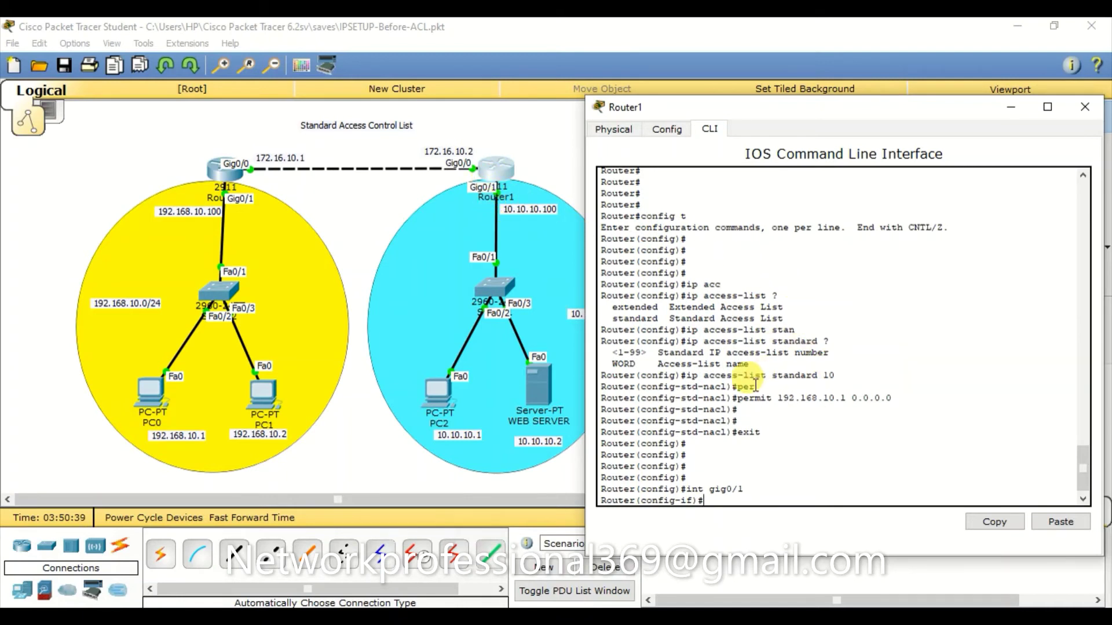
{"action": "type", "text": "ip ac"}
{"action": "key", "text": "Tab"}
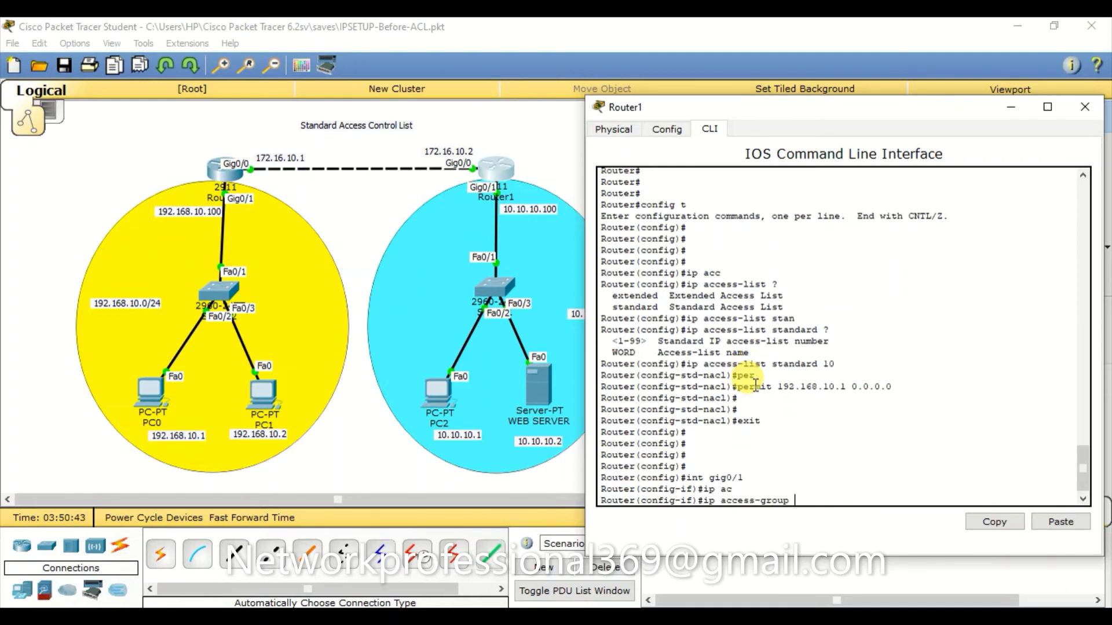
{"action": "type", "text": "?"}
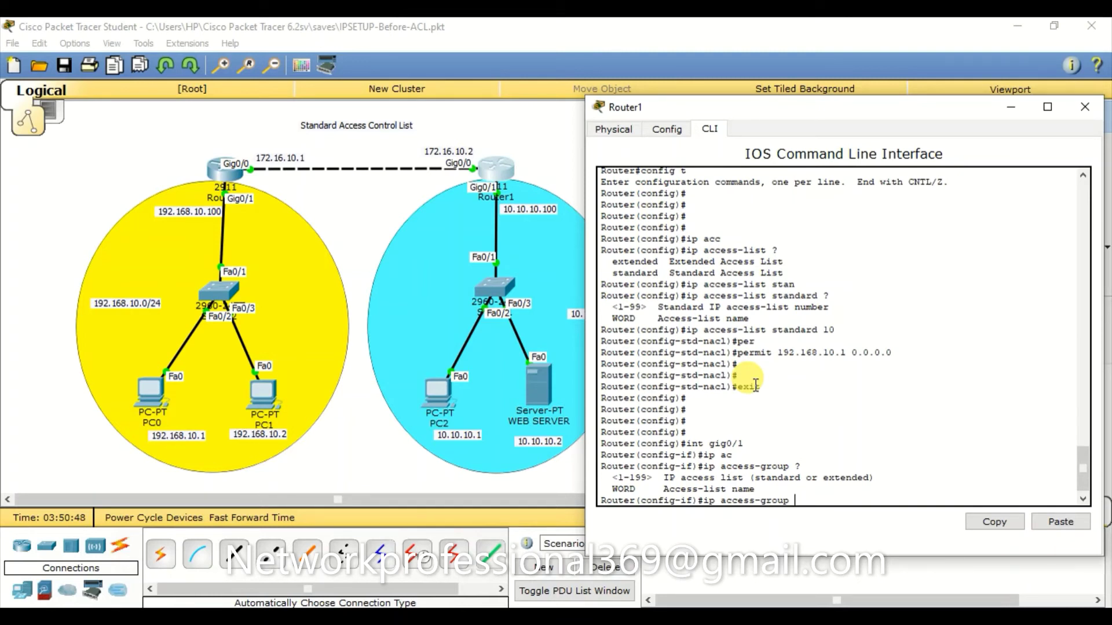
{"action": "type", "text": "10 ?"}
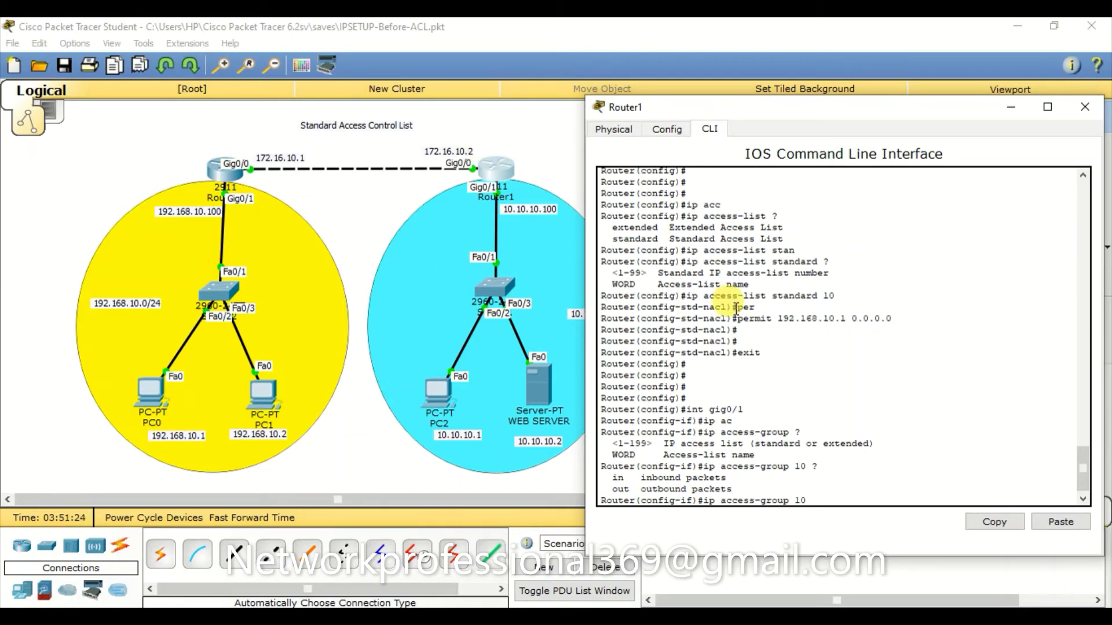
{"action": "type", "text": "out"}
{"action": "key", "text": "Return"}
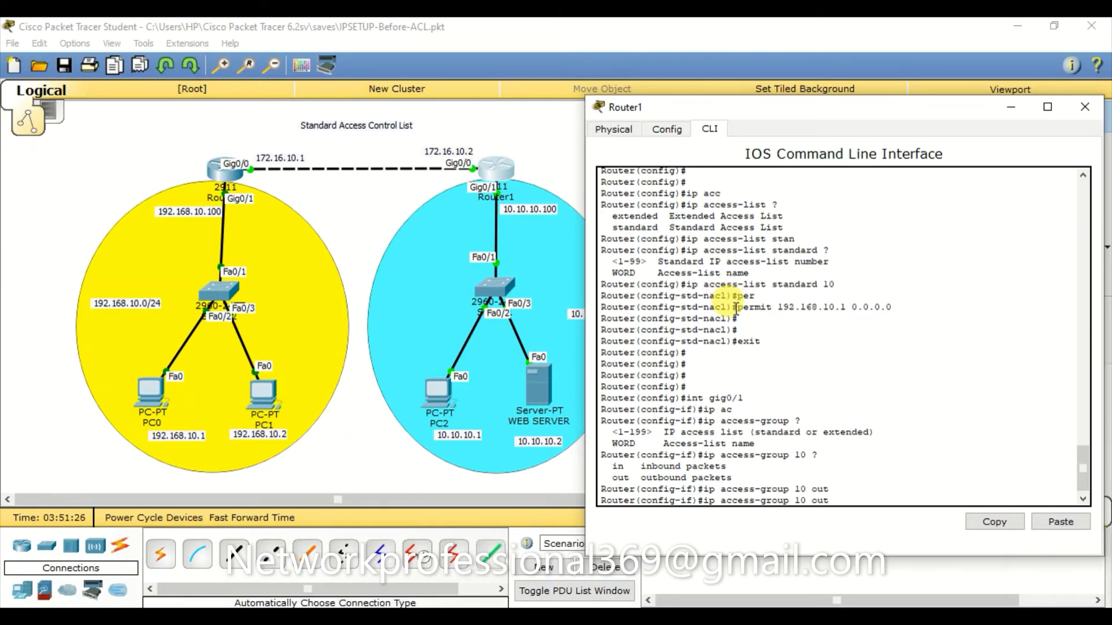
{"action": "key", "text": "Up"}
{"action": "key", "text": "Return"}
Exit interface and global configuration modes on Router1 to return to the privileged prompt.
{"action": "type", "text": "exit"}
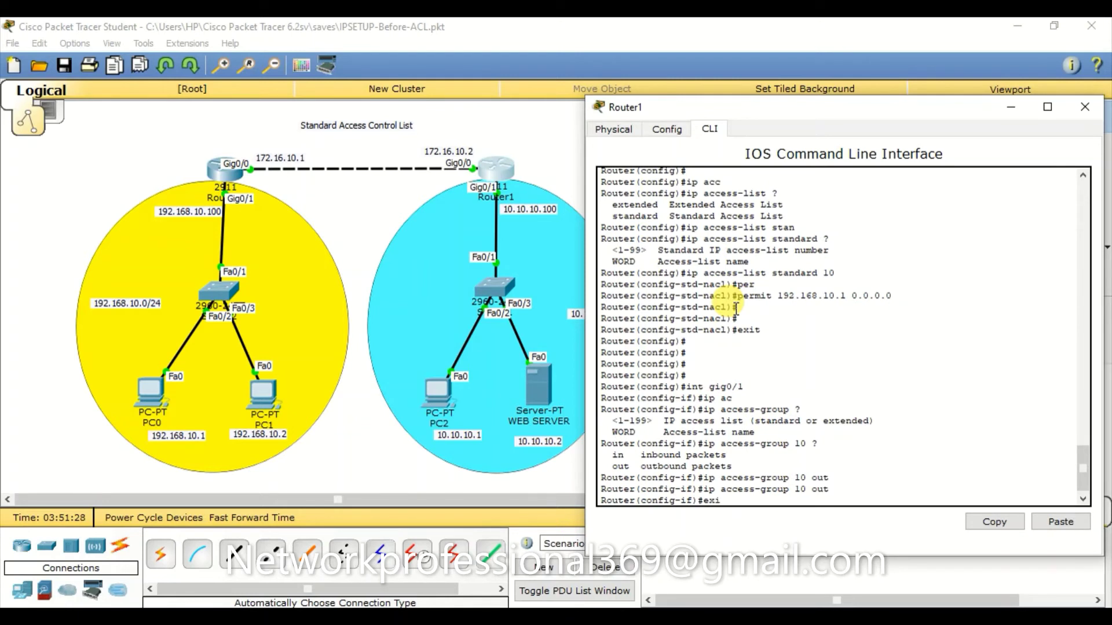
{"action": "key", "text": "Return"}
{"action": "key", "text": "Return"}
{"action": "key", "text": "Return"}
{"action": "type", "text": "exit"}
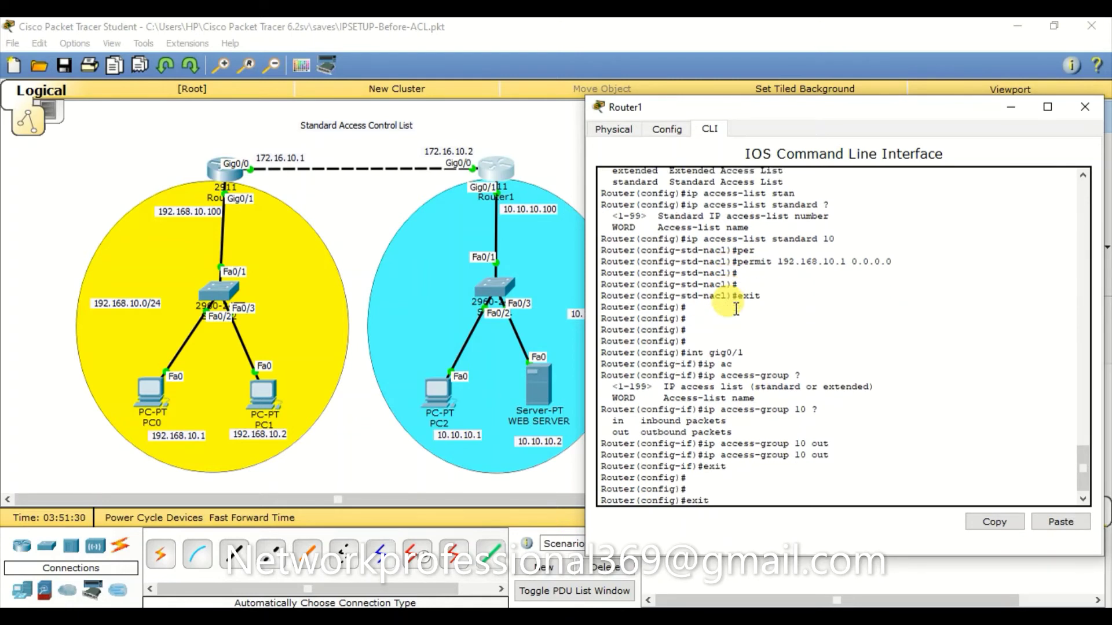
{"action": "key", "text": "Return"}
{"action": "key", "text": "Return"}
{"action": "key", "text": "Return"}
{"action": "key", "text": "Return"}
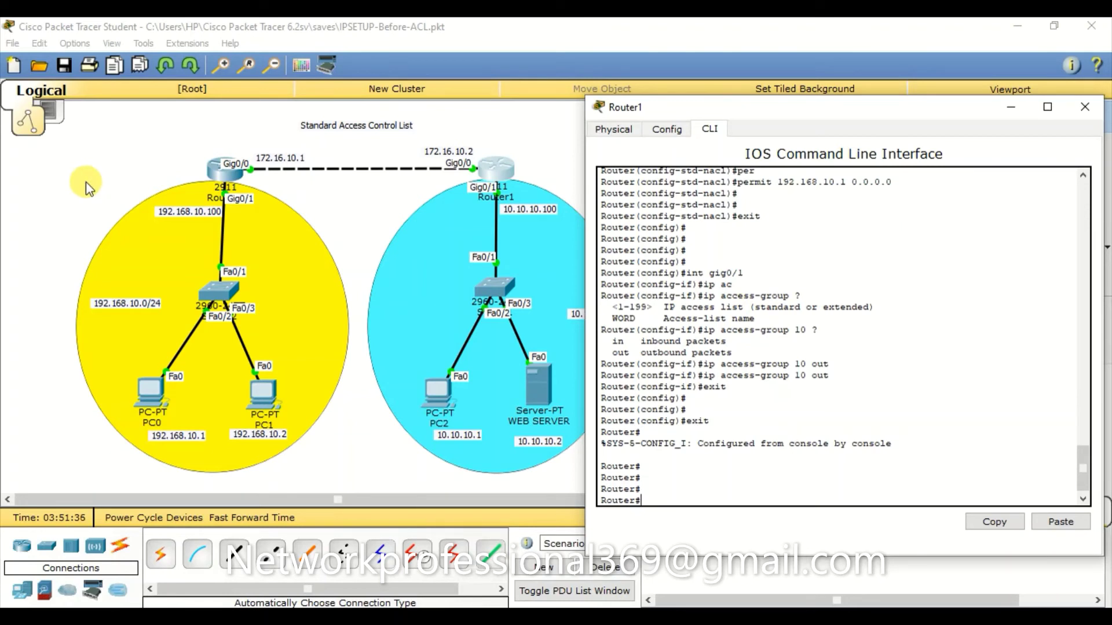
Open PC0's Command Prompt beside the topology and ping PC2 at 10.10.10.1.
{"action": "left_click", "coordinate": [56, 257]}
{"action": "left_click", "coordinate": [160, 392]}
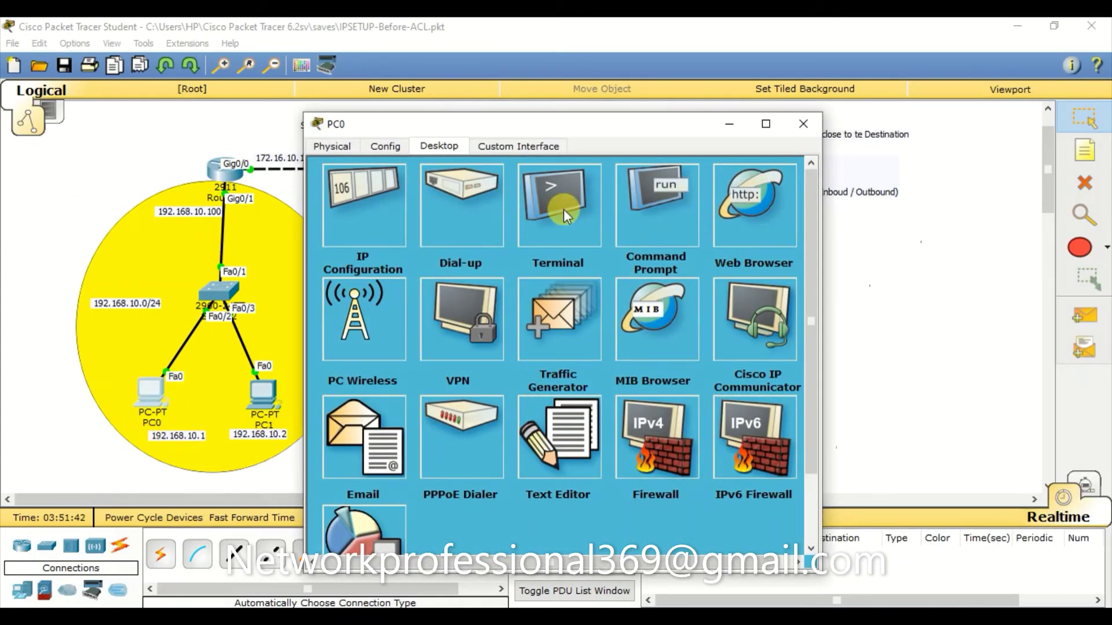
{"action": "left_click_drag", "start_coordinate": [569, 123], "coordinate": [839, 96]}
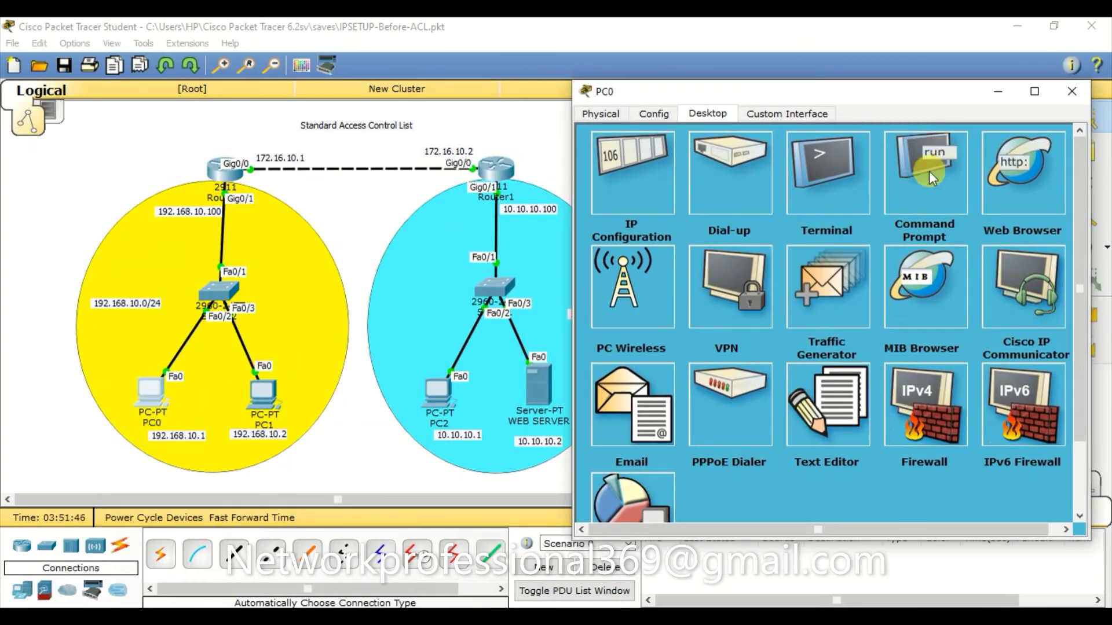
{"action": "left_click", "coordinate": [911, 182]}
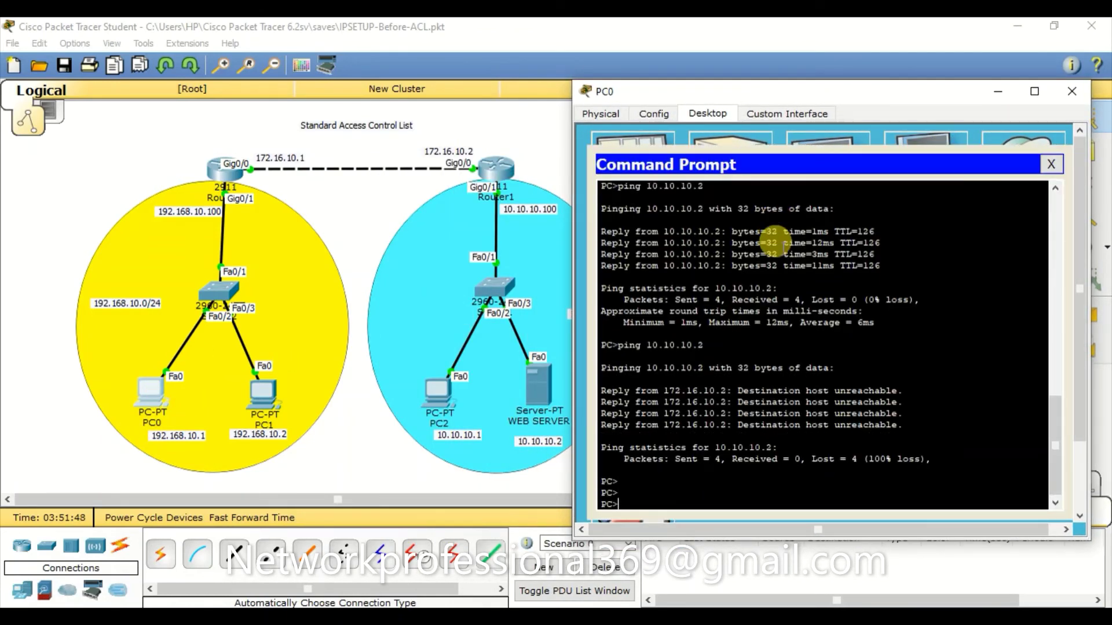
{"action": "key", "text": "Return"}
{"action": "key", "text": "Return"}
{"action": "type", "text": "ping "}
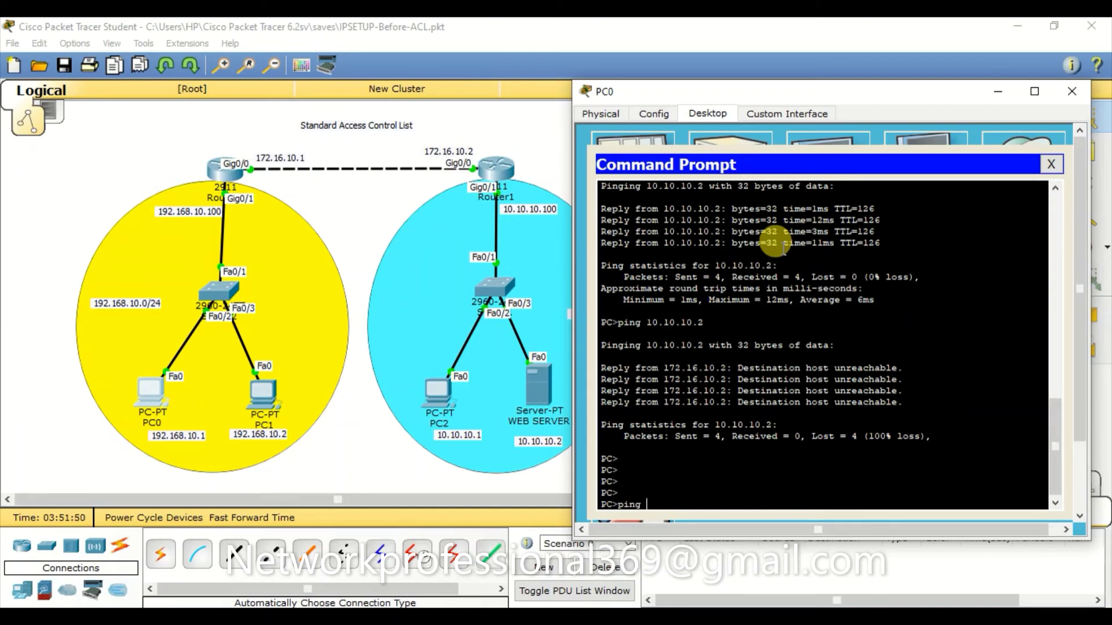
{"action": "type", "text": "10.10.10.1"}
{"action": "key", "text": "Return"}
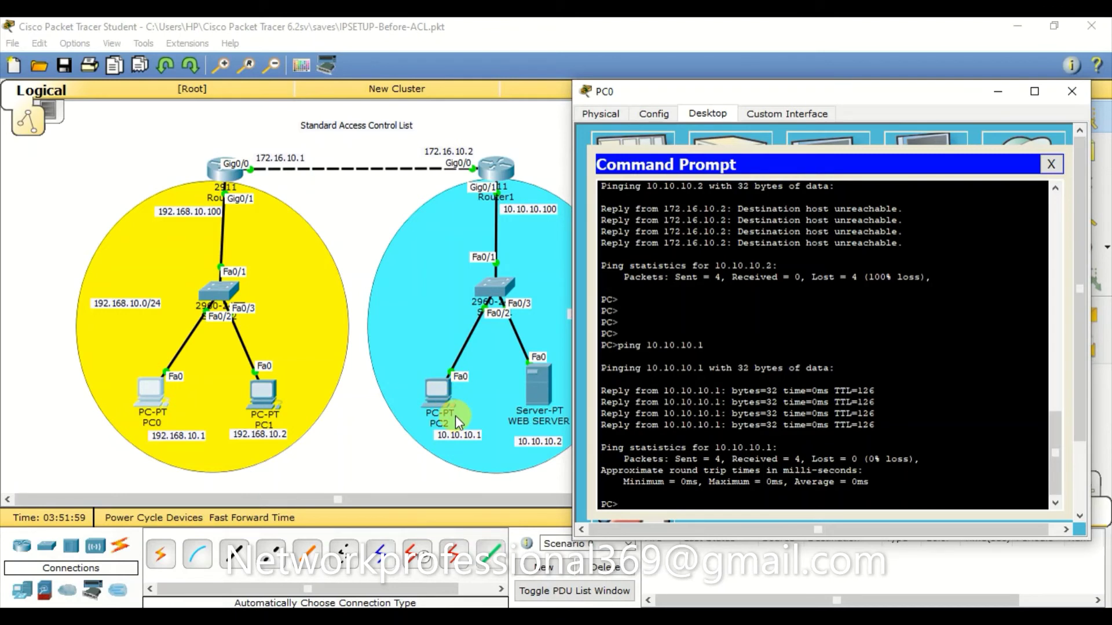
Ping the WEB SERVER at 10.10.10.2 from PC0 and close the Command Prompt.
{"action": "key", "text": "Up"}
{"action": "key", "text": "BackSpace"}
{"action": "type", "text": "2"}
{"action": "key", "text": "Return"}
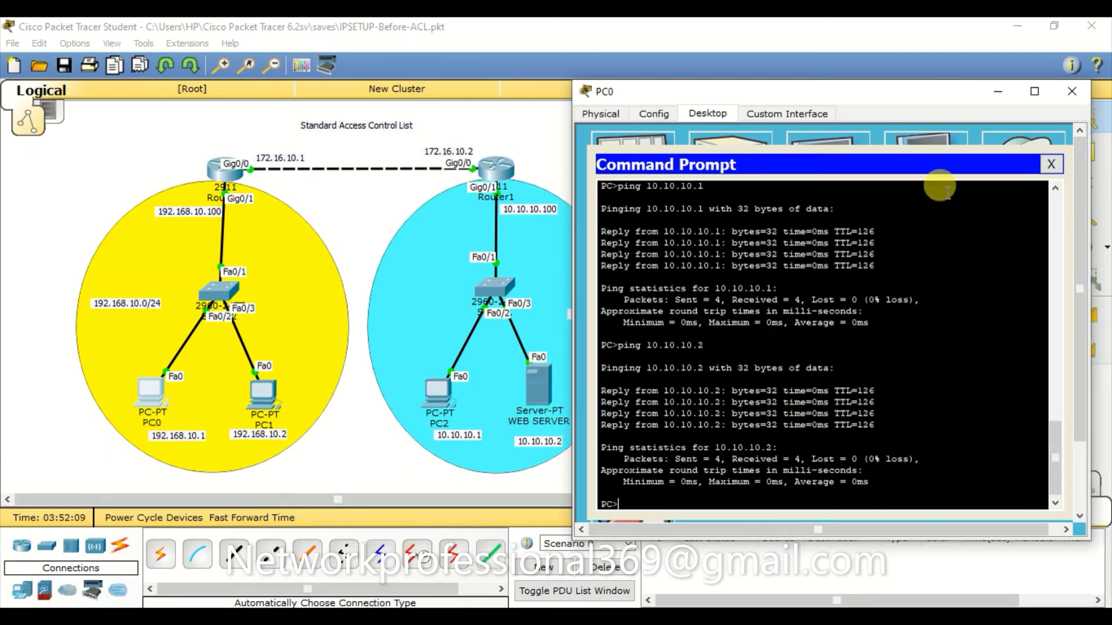
{"action": "left_click", "coordinate": [1050, 164]}
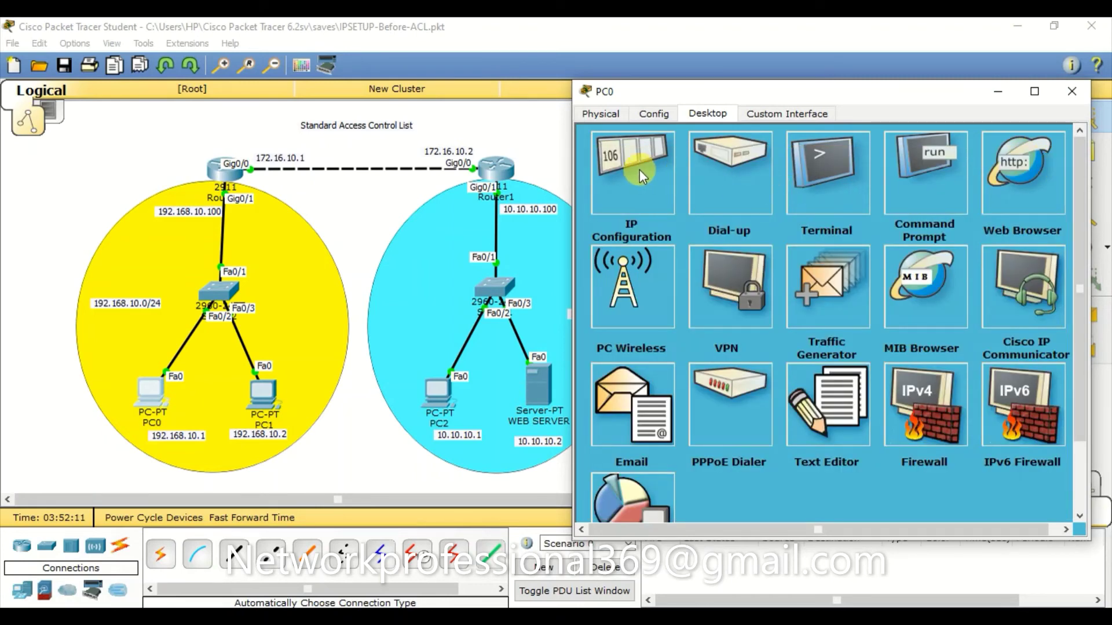
Browse to the WEB SERVER at 10.10.10.2 in PC0's Web Browser, then close the browser and minimize PC0's window.
{"action": "left_click", "coordinate": [1029, 147]}
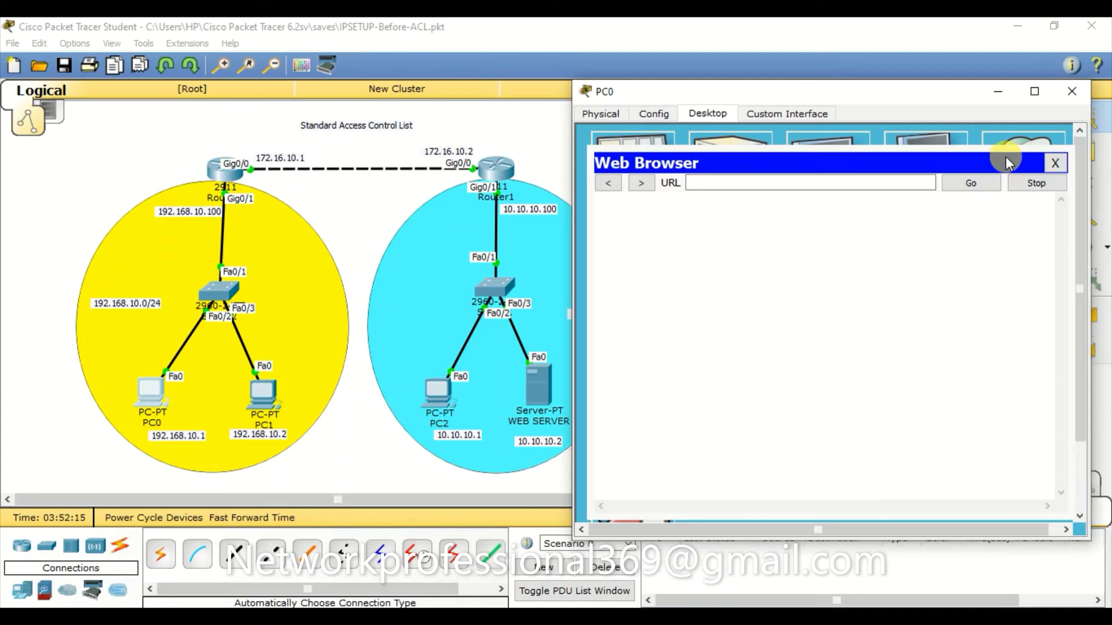
{"action": "left_click", "coordinate": [773, 181]}
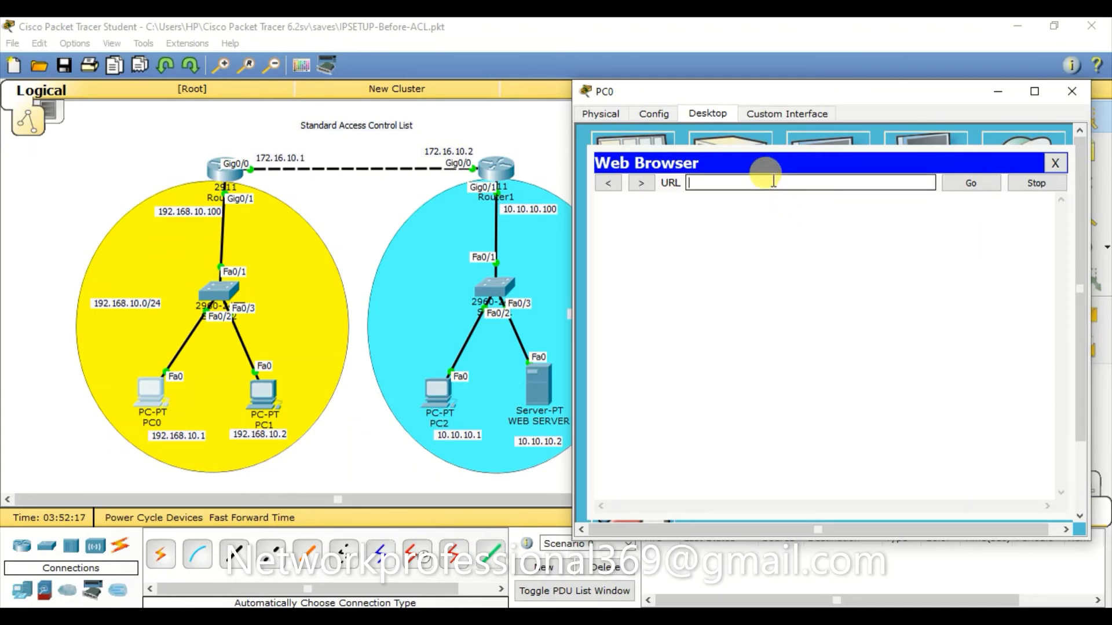
{"action": "type", "text": "10.10.10.2"}
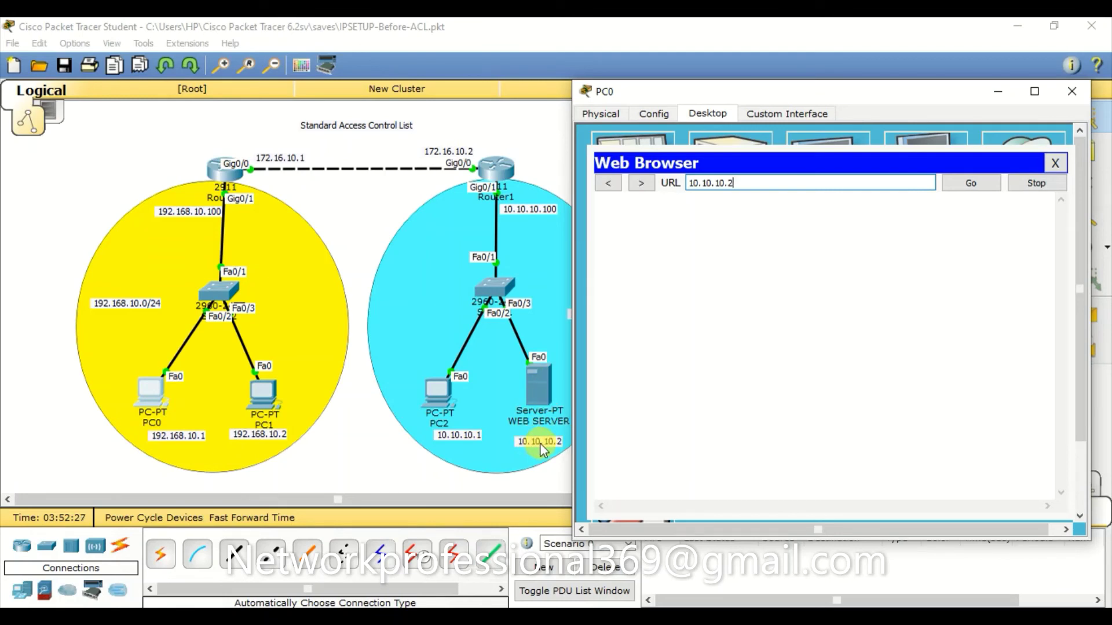
{"action": "left_click", "coordinate": [769, 184]}
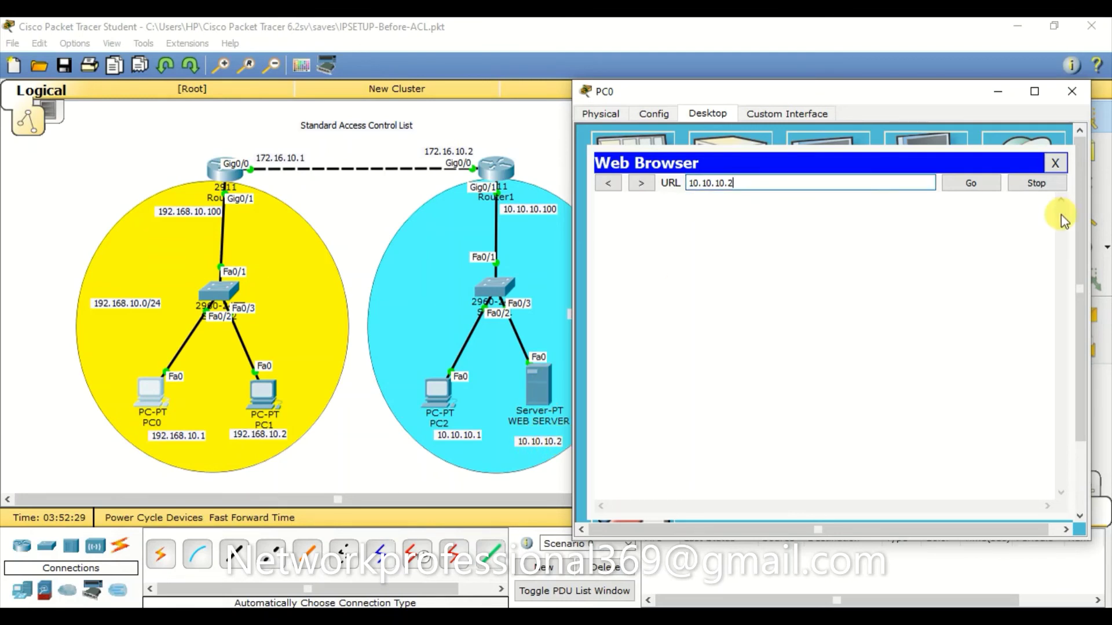
{"action": "left_click", "coordinate": [959, 181]}
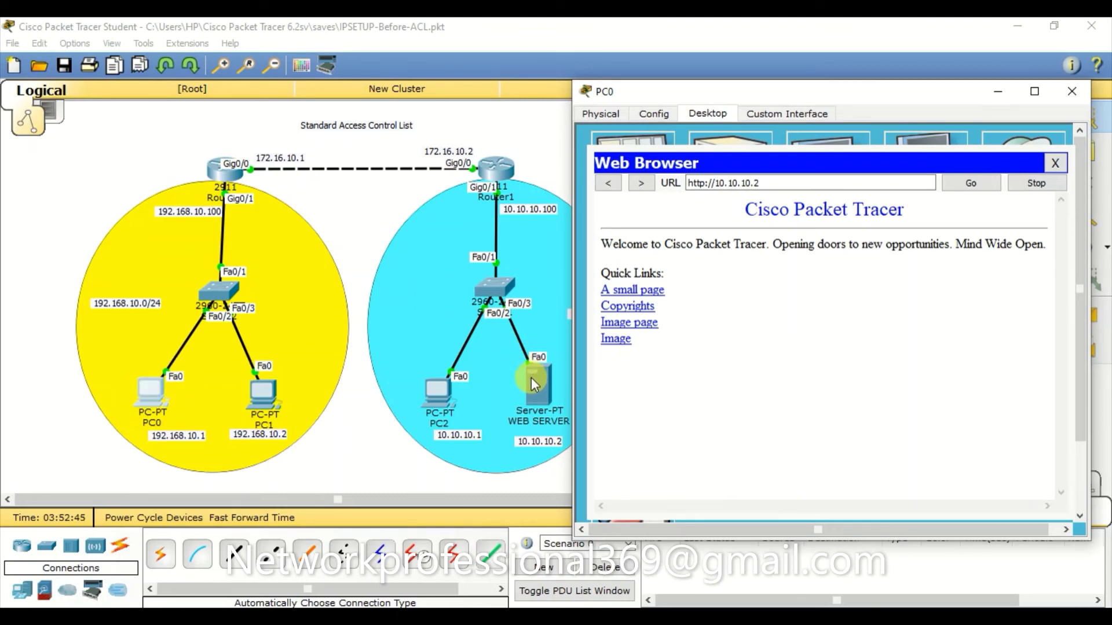
{"action": "left_click", "coordinate": [1055, 164]}
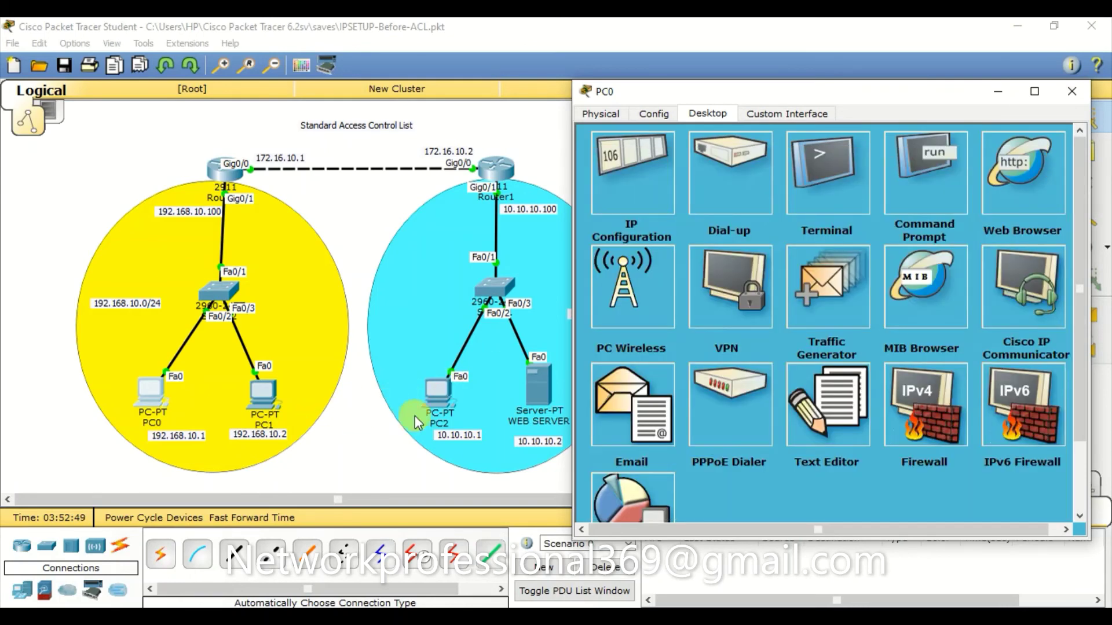
{"action": "left_click", "coordinate": [1007, 89]}
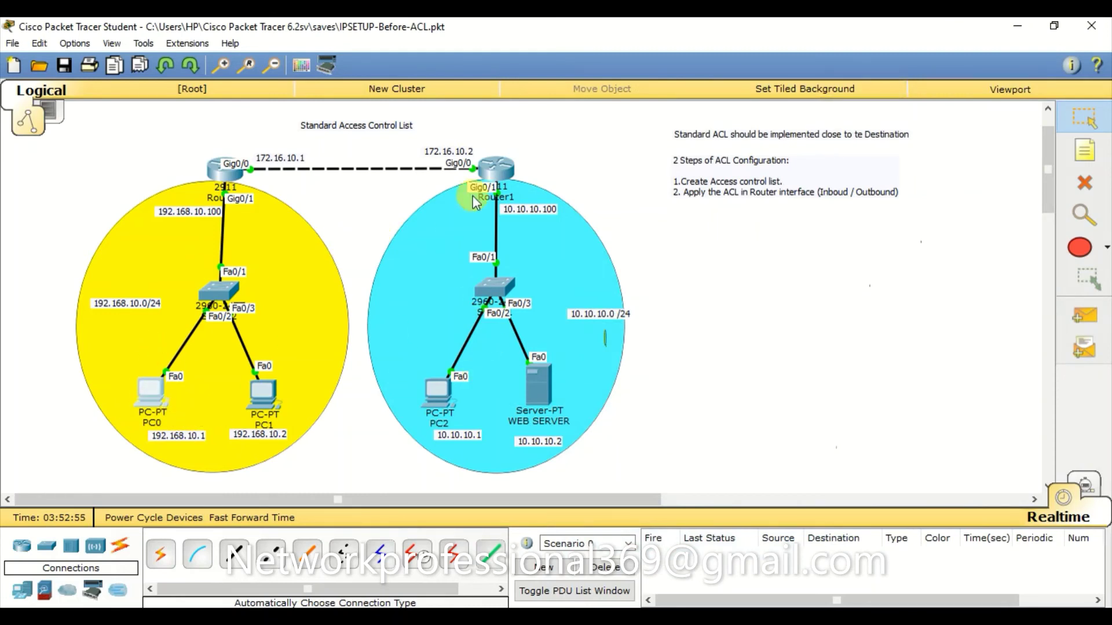
Open PC1's Command Prompt beside the topology, push the old output away with blank prompt lines, and ping PC2 at 10.10.10.1.
{"action": "left_click", "coordinate": [271, 407]}
{"action": "left_click_drag", "start_coordinate": [554, 128], "coordinate": [858, 90]}
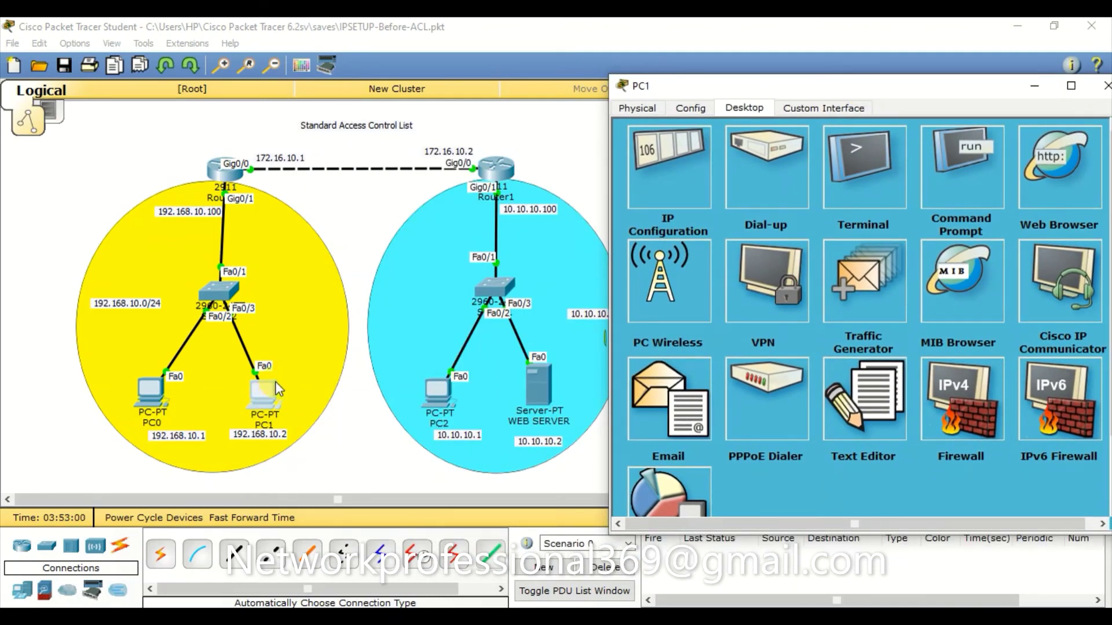
{"action": "left_click", "coordinate": [939, 178]}
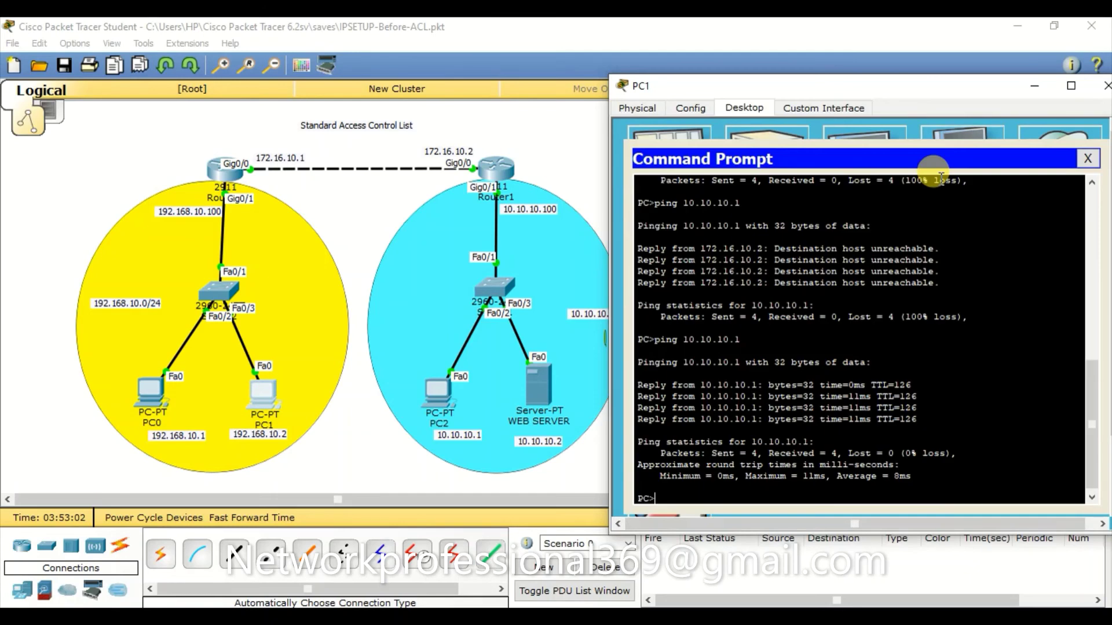
{"action": "key", "text": "Return"}
{"action": "key", "text": "Return"}
{"action": "key", "text": "Return"}
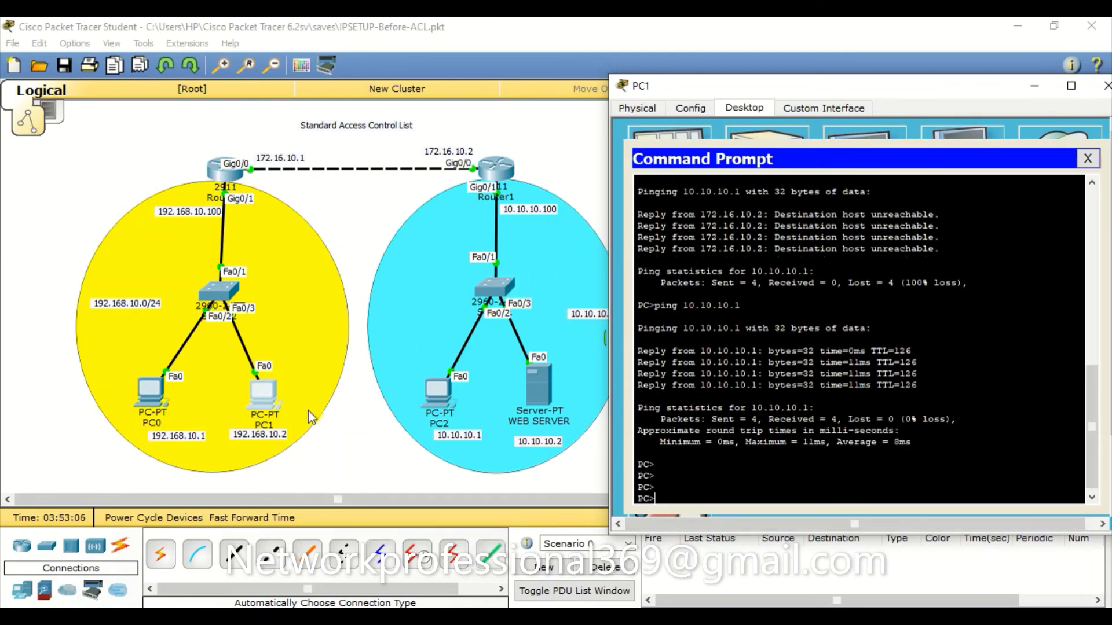
{"action": "type", "text": "pin"}
{"action": "key", "text": "BackSpace"}
{"action": "key", "text": "BackSpace"}
{"action": "key", "text": "BackSpace"}
{"action": "key", "text": "Return"}
{"action": "key", "text": "Return"}
{"action": "key", "text": "Return"}
{"action": "key", "text": "Return"}
{"action": "key", "text": "Return"}
{"action": "key", "text": "Return"}
{"action": "key", "text": "Return"}
{"action": "key", "text": "Return"}
{"action": "key", "text": "Return"}
{"action": "key", "text": "Return"}
{"action": "key", "text": "Return"}
{"action": "key", "text": "Return"}
{"action": "key", "text": "Return"}
{"action": "key", "text": "Return"}
{"action": "key", "text": "Return"}
{"action": "key", "text": "Return"}
{"action": "key", "text": "Return"}
{"action": "key", "text": "Return"}
{"action": "key", "text": "Return"}
{"action": "key", "text": "Return"}
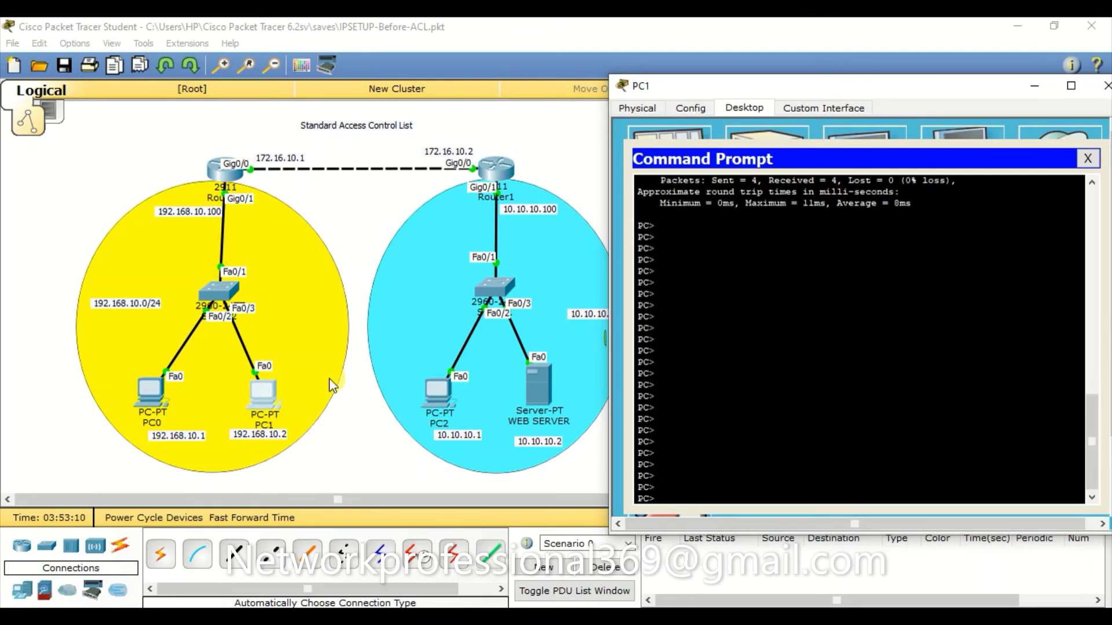
{"action": "type", "text": "ping"}
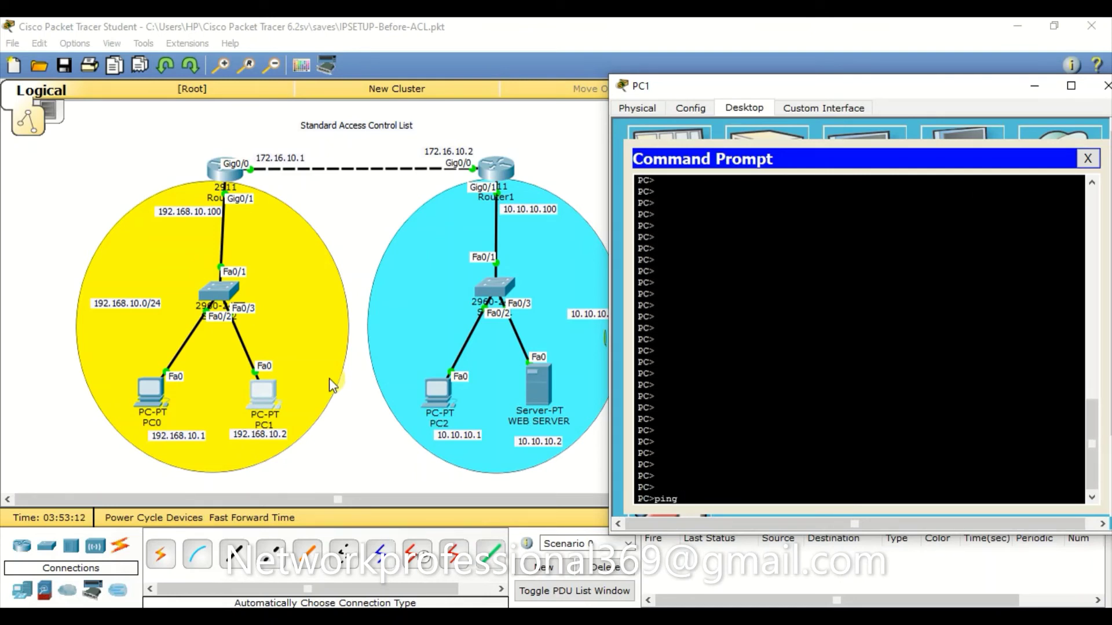
{"action": "type", "text": " 10.10.10.1"}
{"action": "key", "text": "Return"}
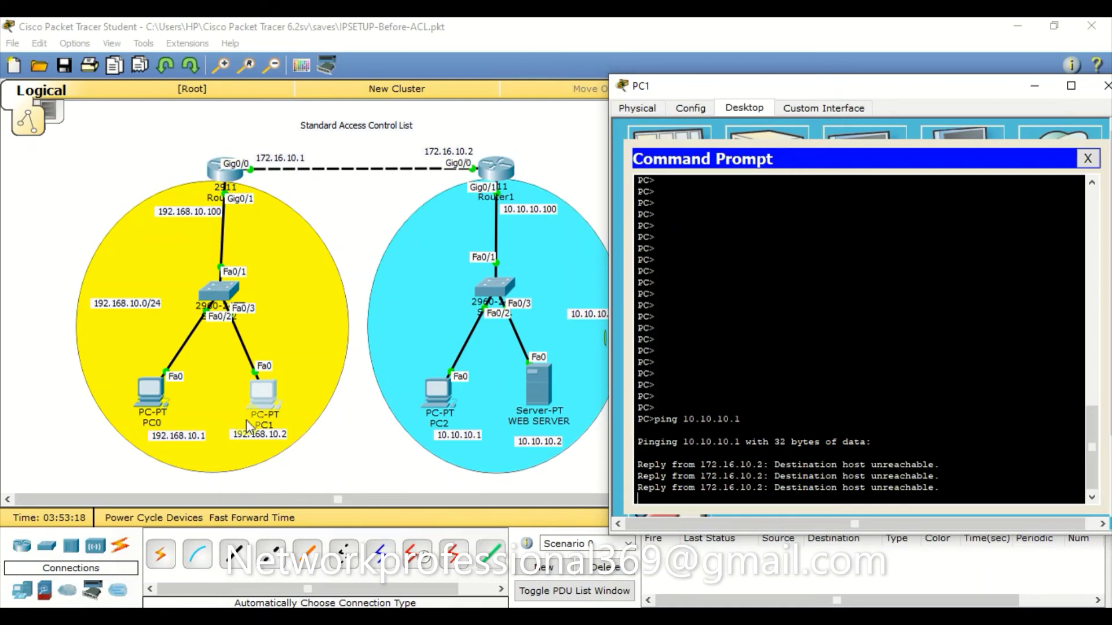
{"action": "left_click", "coordinate": [460, 425]}
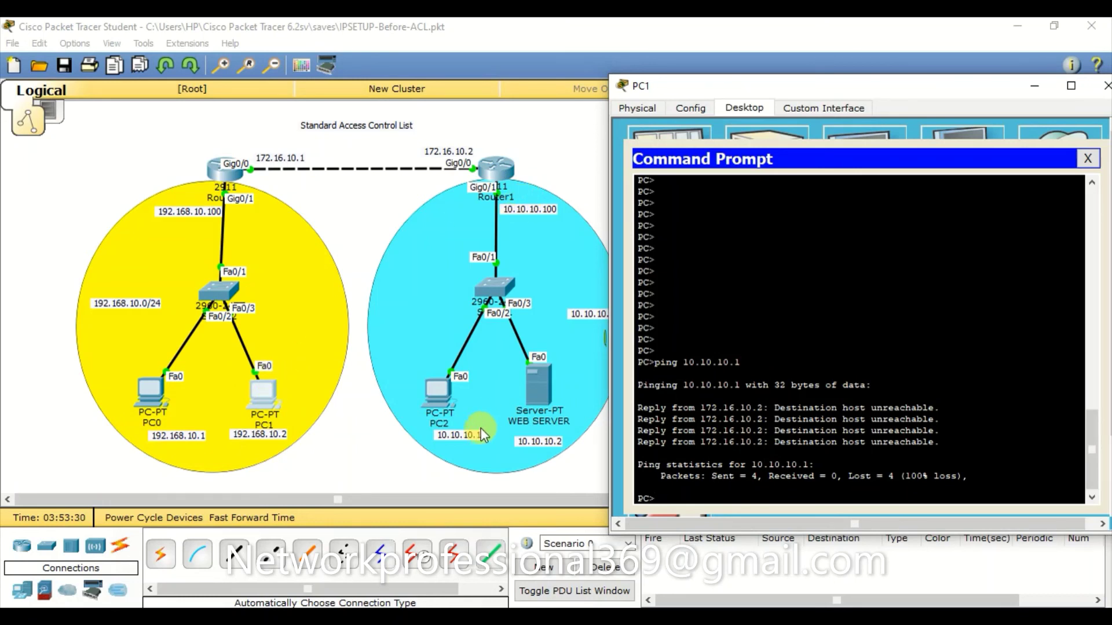
Ping the WEB SERVER at 10.10.10.2 from PC1 and close the Command Prompt.
{"action": "key", "text": "Return"}
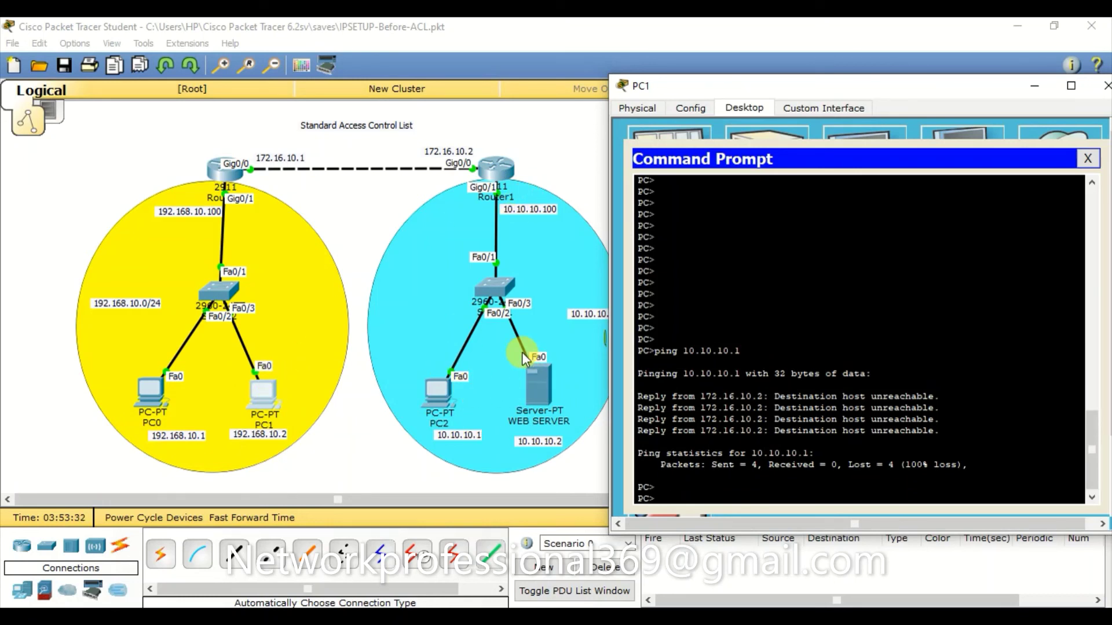
{"action": "type", "text": "ping 10.10.10.2"}
{"action": "key", "text": "Return"}
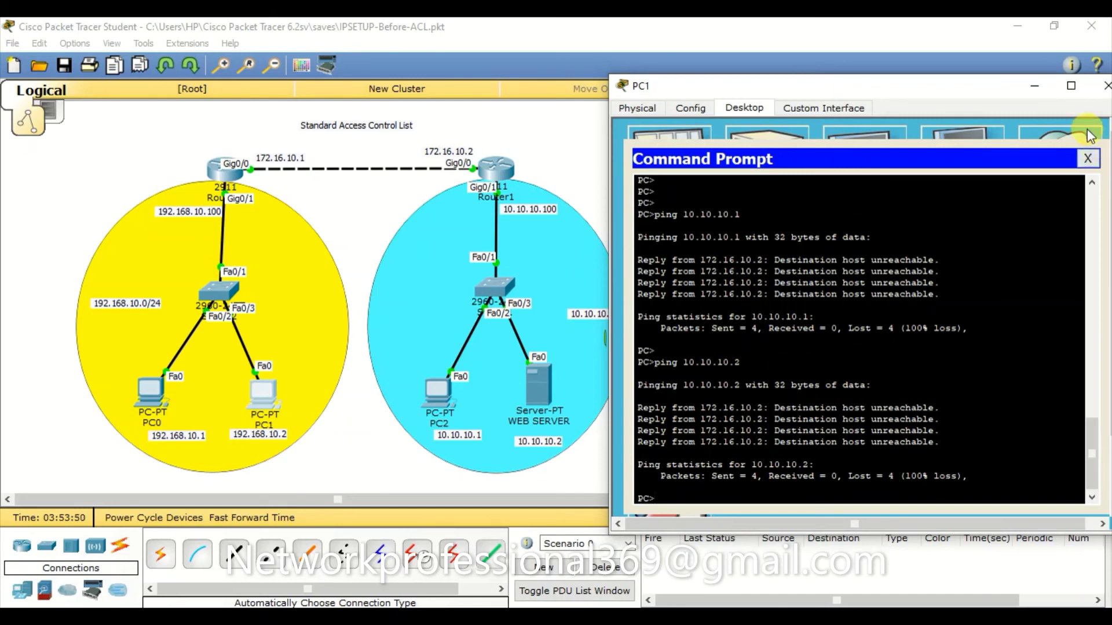
{"action": "left_click", "coordinate": [1091, 160]}
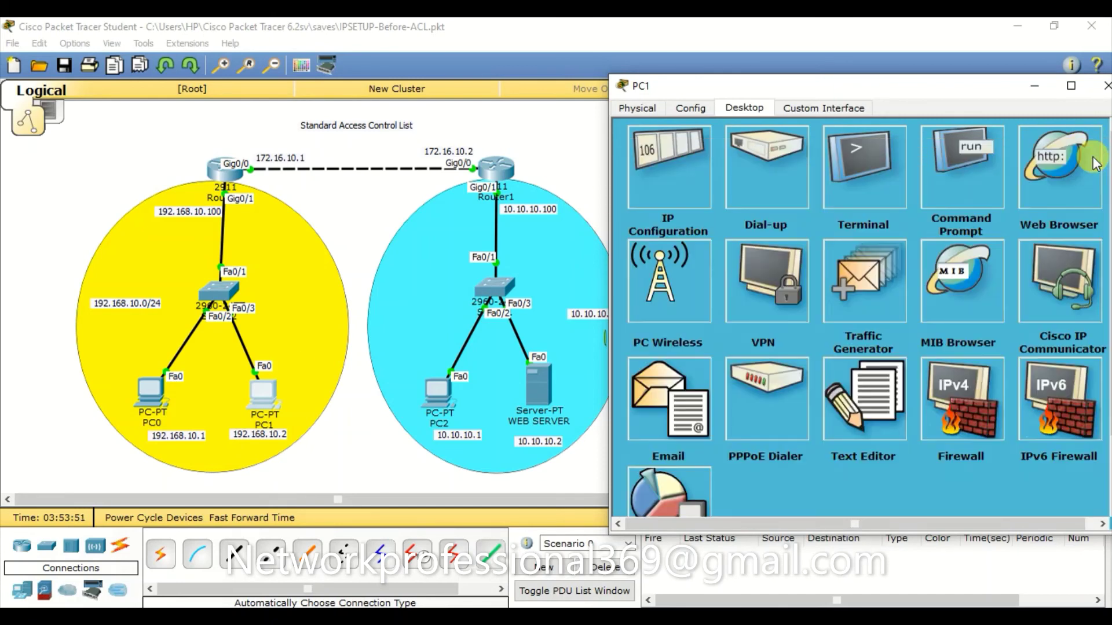
Try to open the WEB SERVER's page at 10.10.10.2 in PC1's Web Browser, then return to the topology.
{"action": "left_click", "coordinate": [1062, 162]}
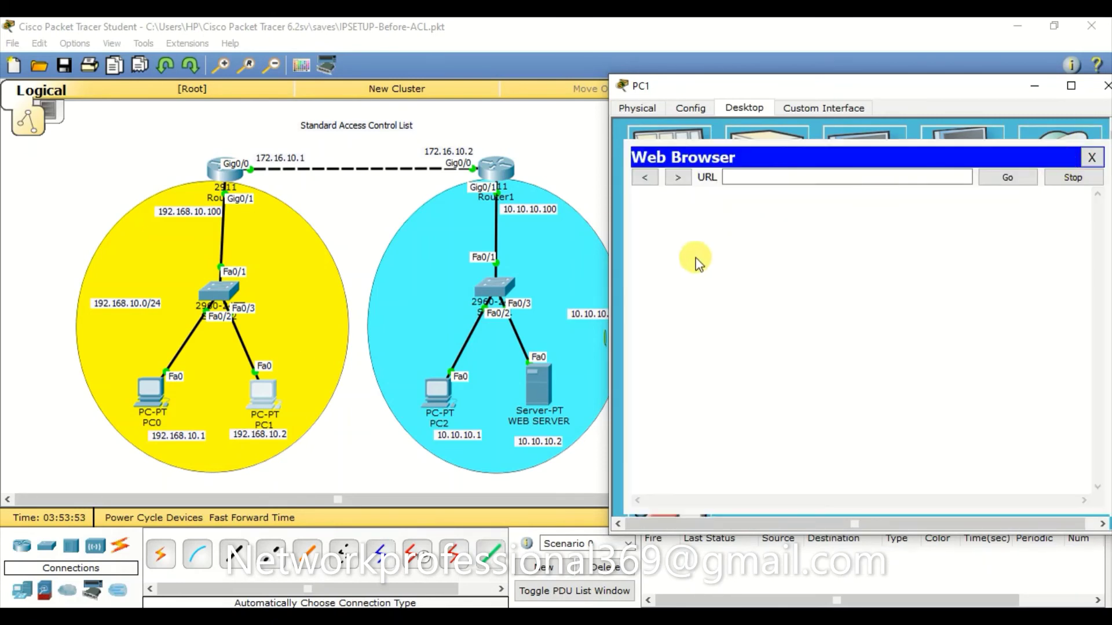
{"action": "left_click", "coordinate": [798, 177]}
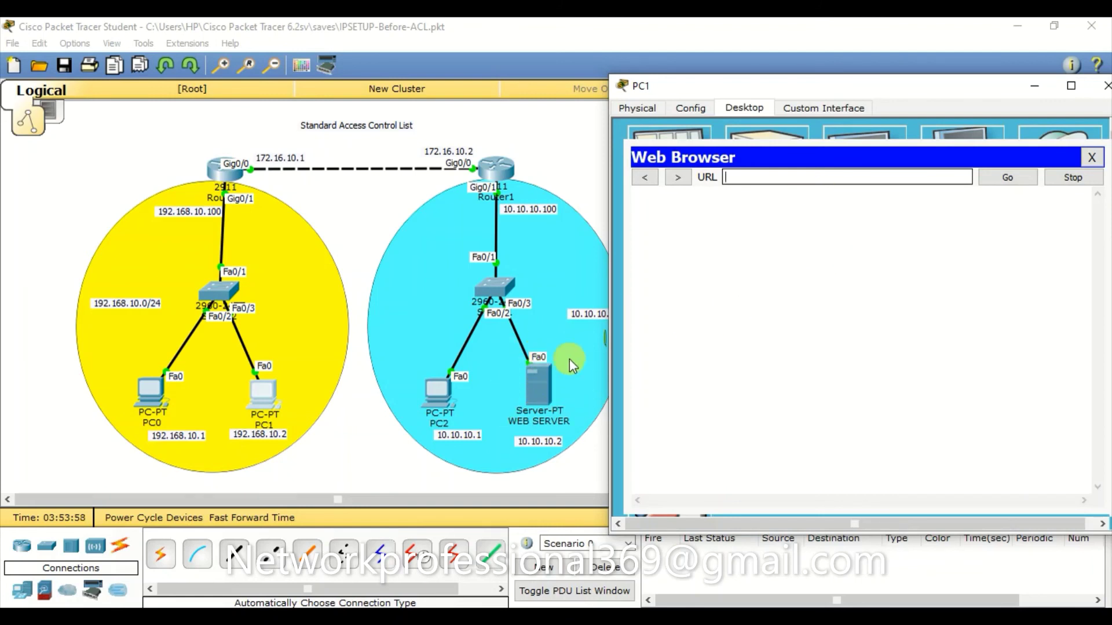
{"action": "type", "text": "10."}
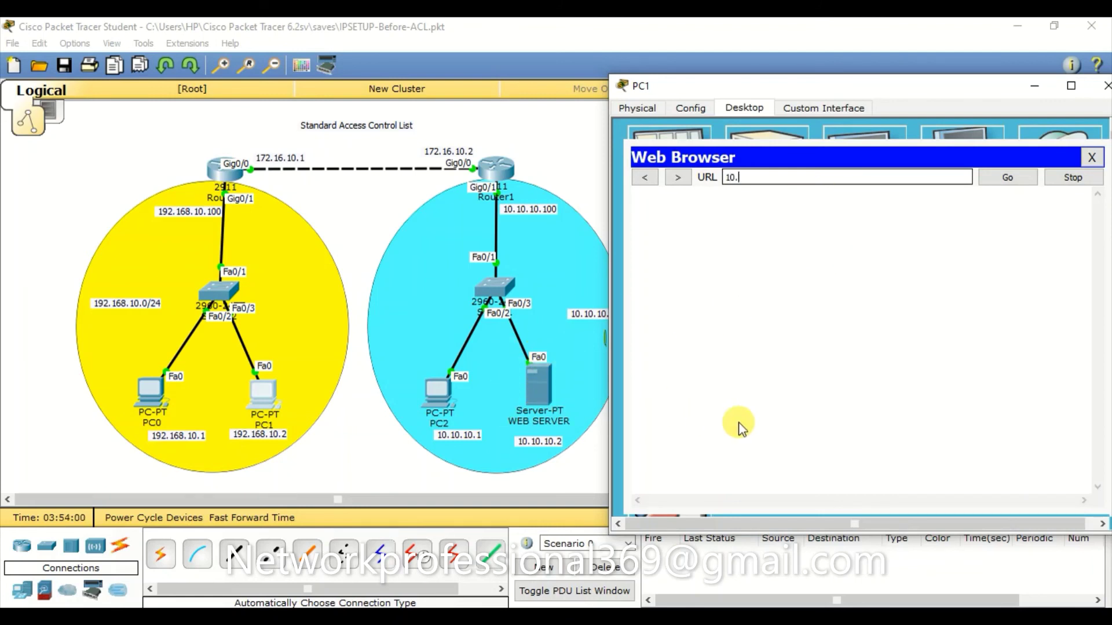
{"action": "type", "text": "10.10.2"}
{"action": "left_click", "coordinate": [1006, 179]}
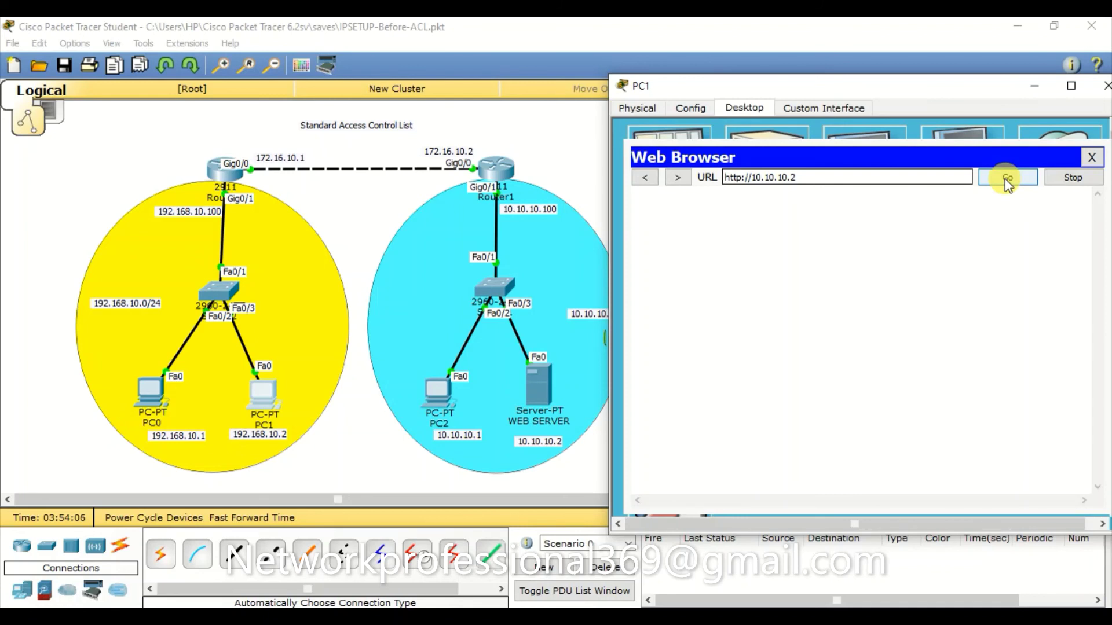
{"action": "left_click", "coordinate": [760, 169]}
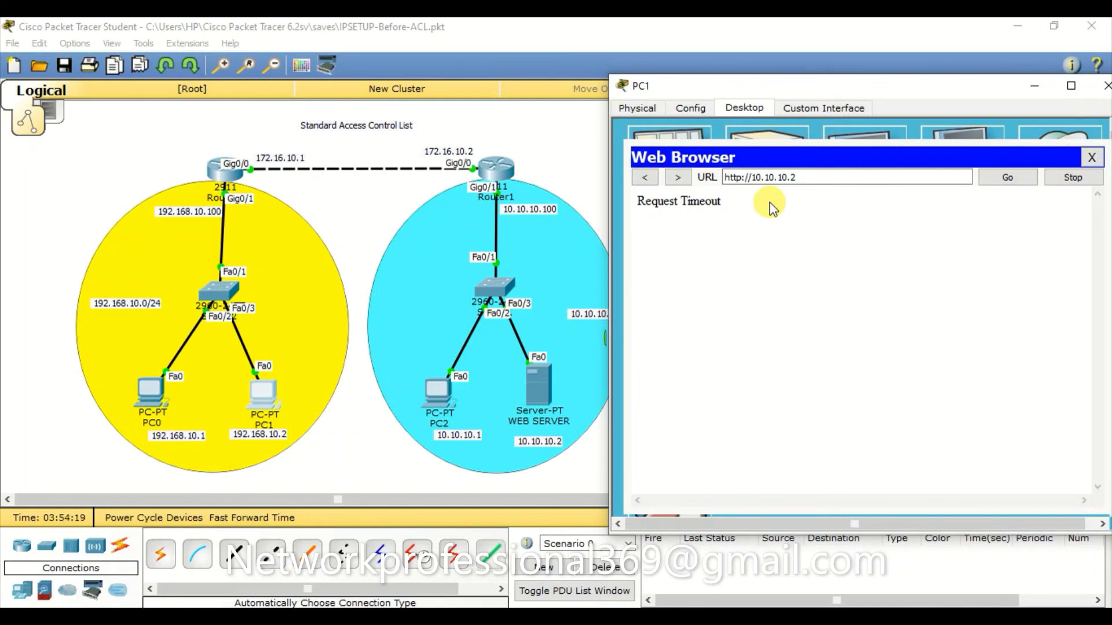
{"action": "left_click", "coordinate": [572, 149]}
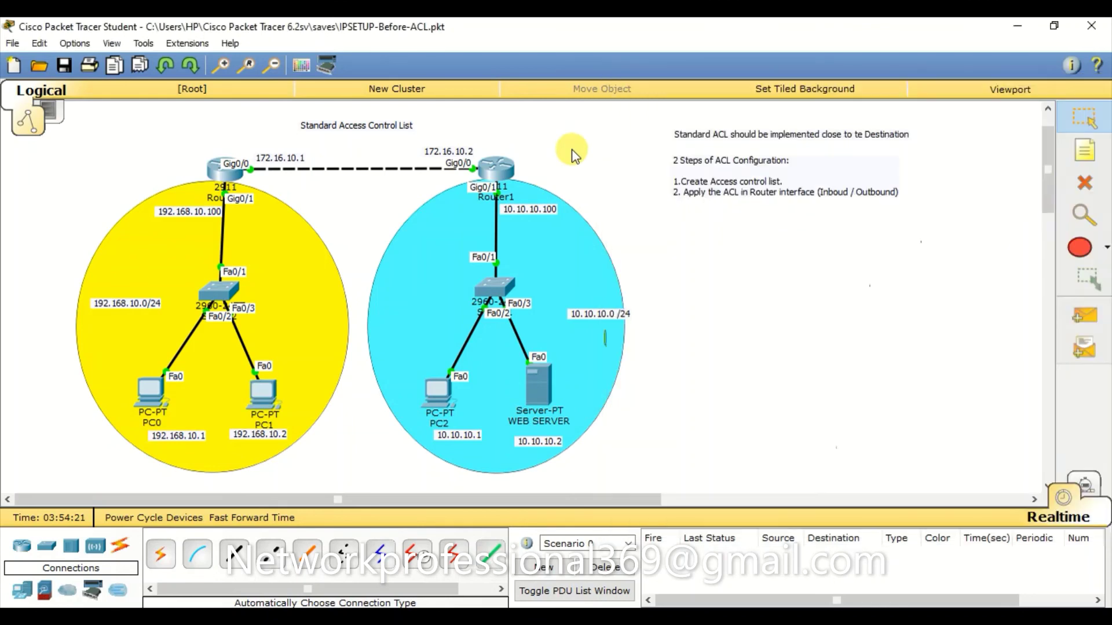
Display access list 10 in Router1's CLI with "show ip access-lists 10" and return to the topology.
{"action": "left_click", "coordinate": [506, 165]}
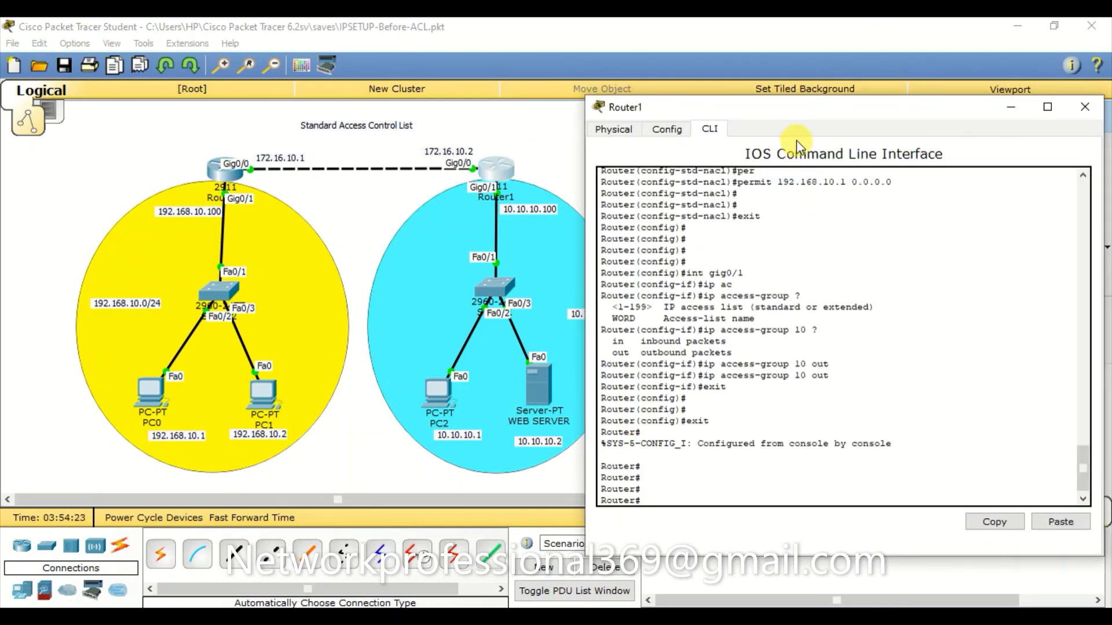
{"action": "key", "text": "Return"}
{"action": "key", "text": "Return"}
{"action": "type", "text": "s"}
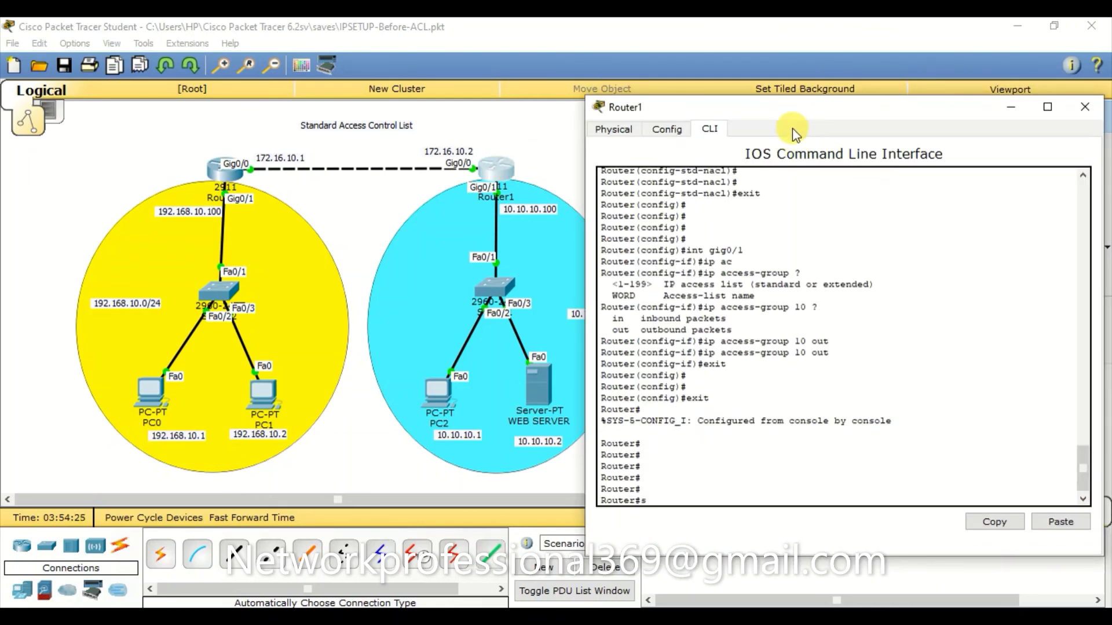
{"action": "type", "text": "how ip acc"}
{"action": "key", "text": "Tab"}
{"action": "type", "text": "10"}
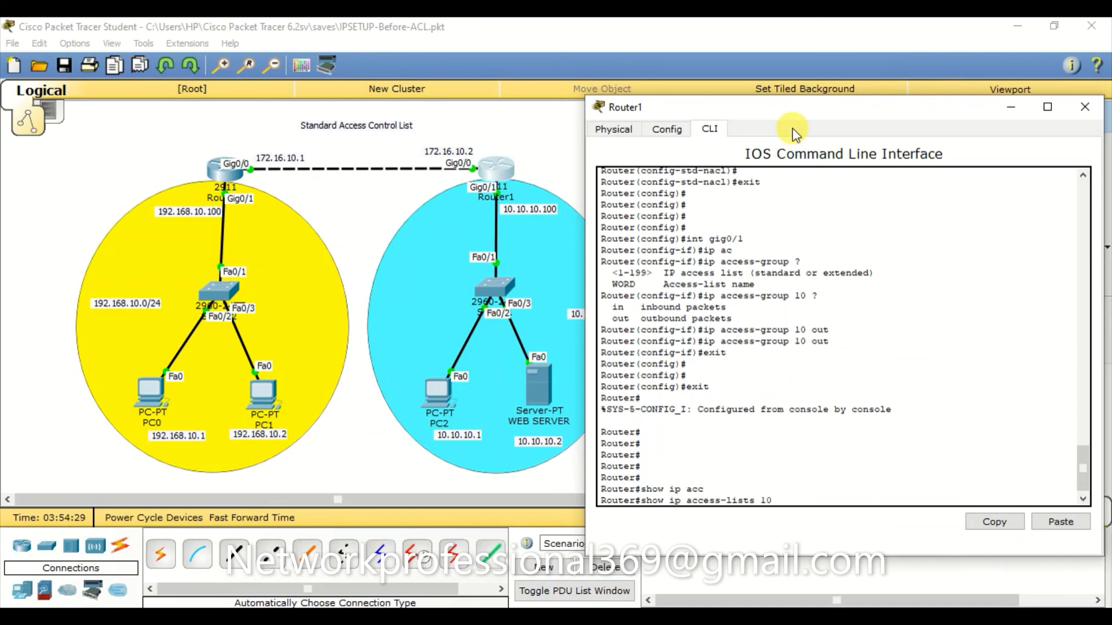
{"action": "key", "text": "Return"}
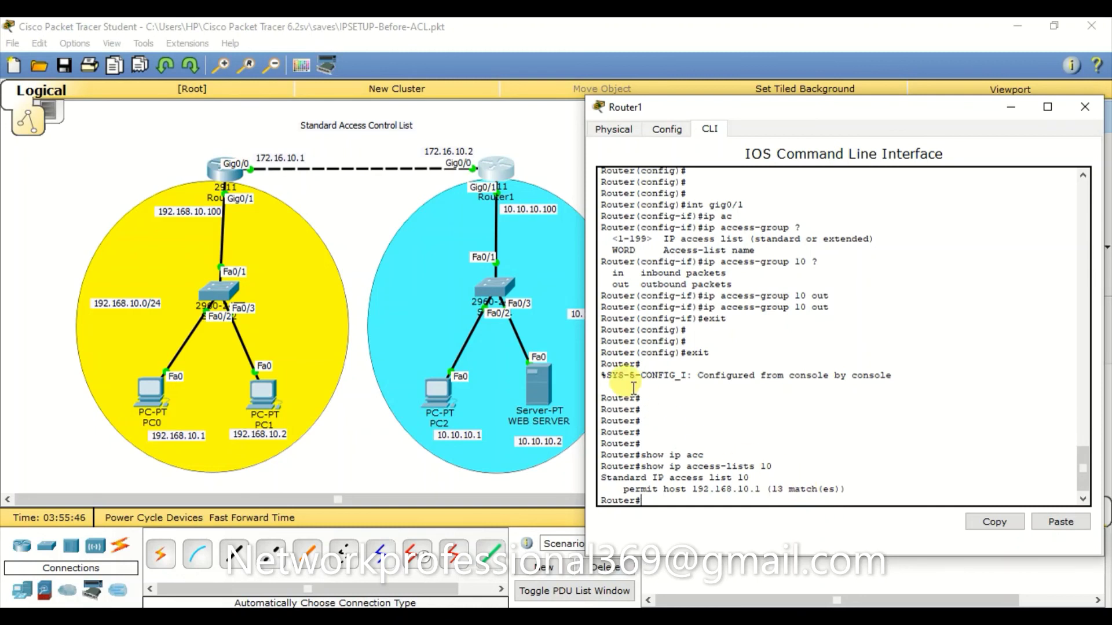
{"action": "left_click", "coordinate": [549, 157]}
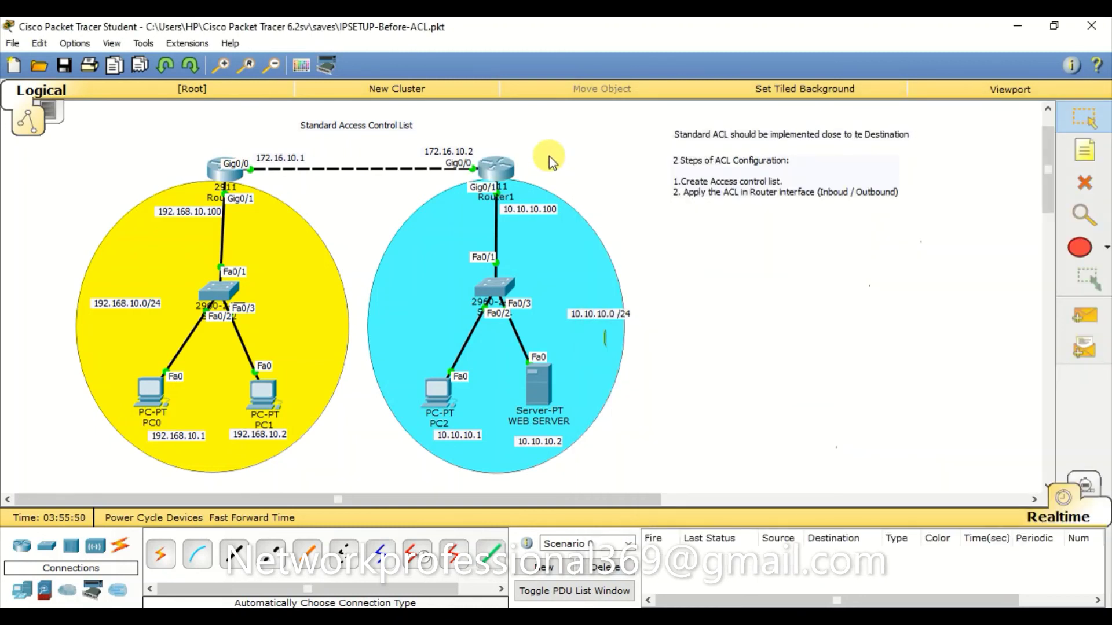